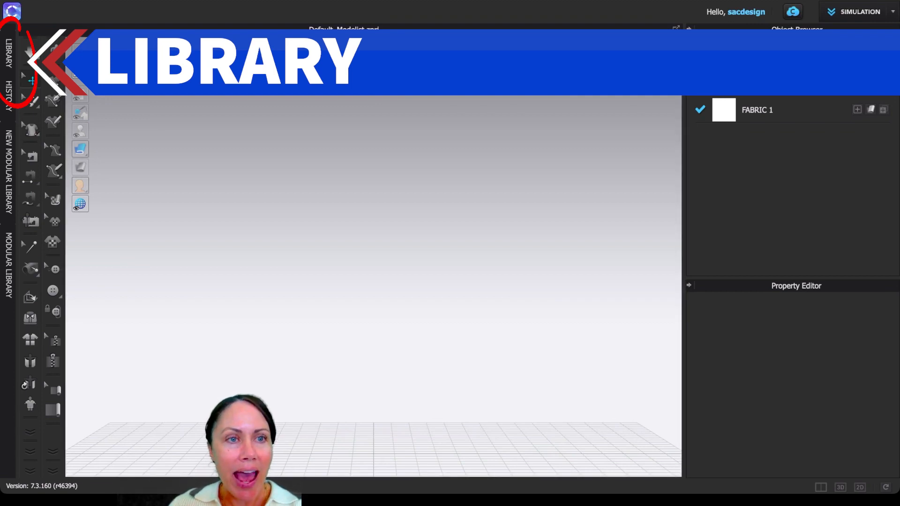
Step: Open the Library's Avatar folder, show its contents as a list, and open the Female_V2 folder
left_click(9, 54)
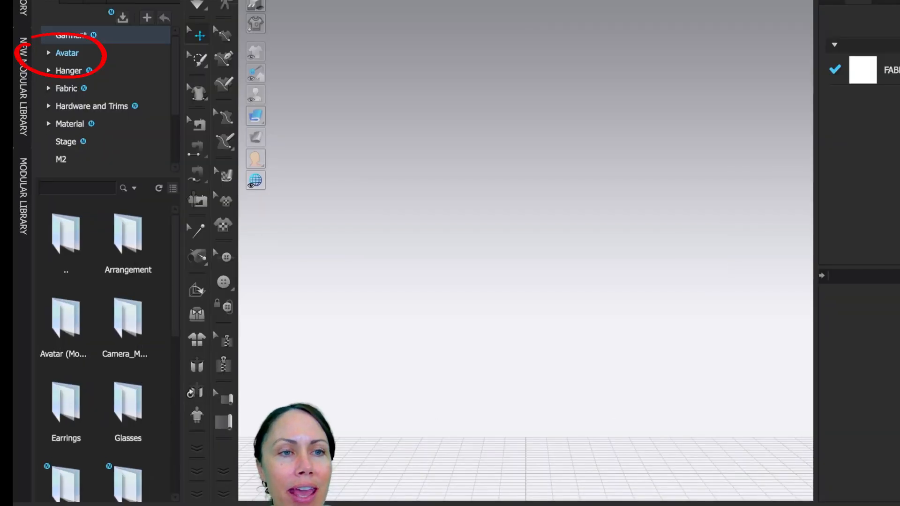
double_click(67, 53)
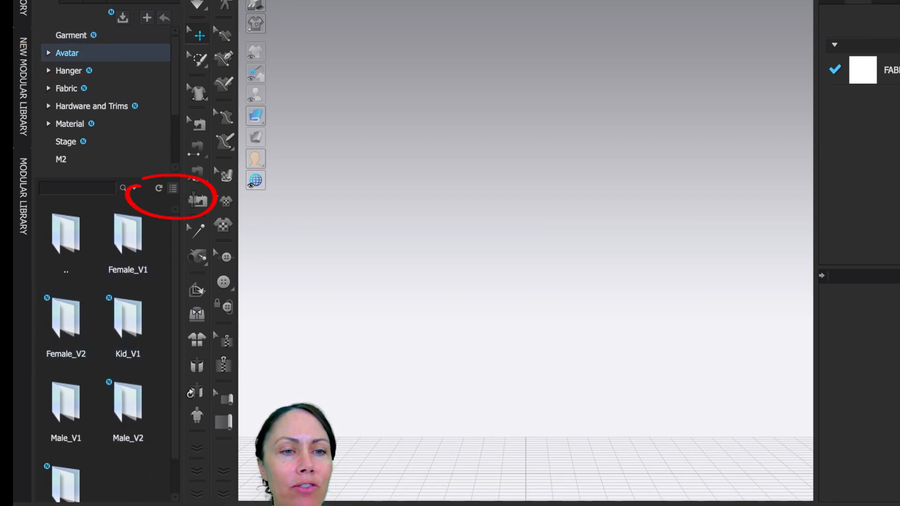
left_click(173, 189)
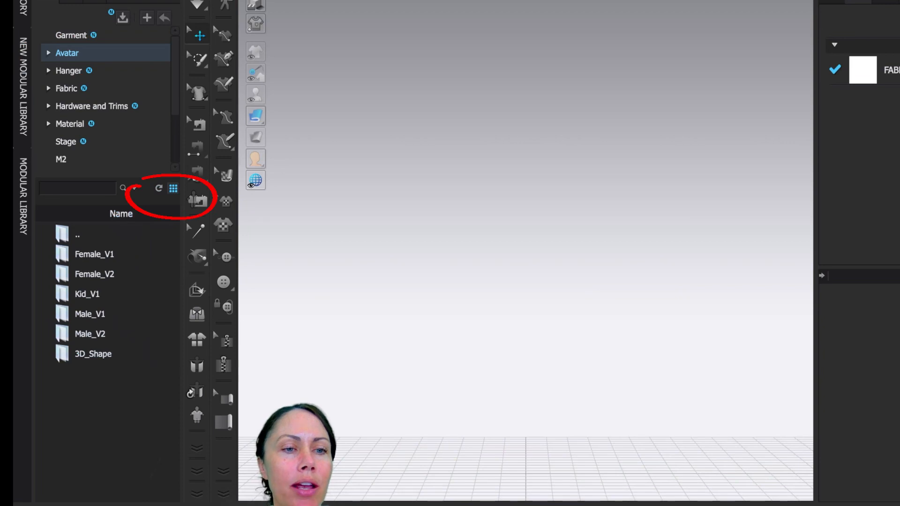
left_click(173, 189)
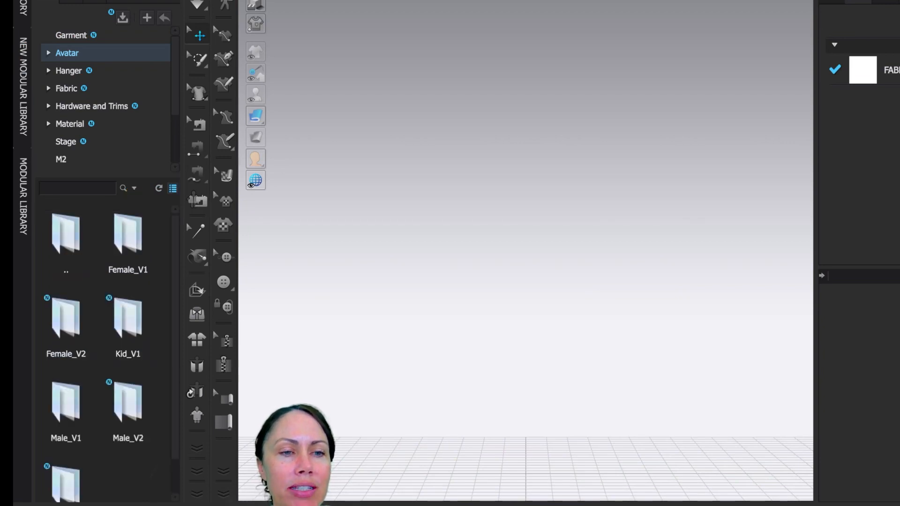
left_click(173, 188)
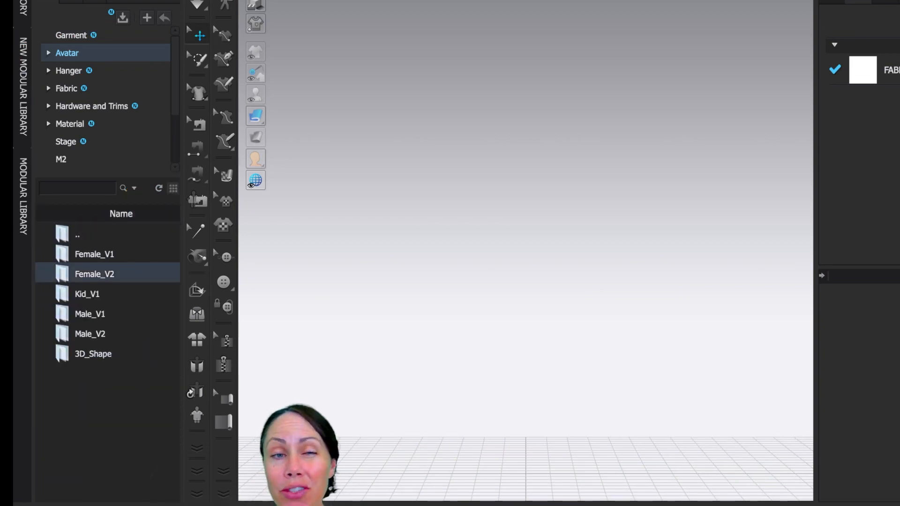
double_click(94, 274)
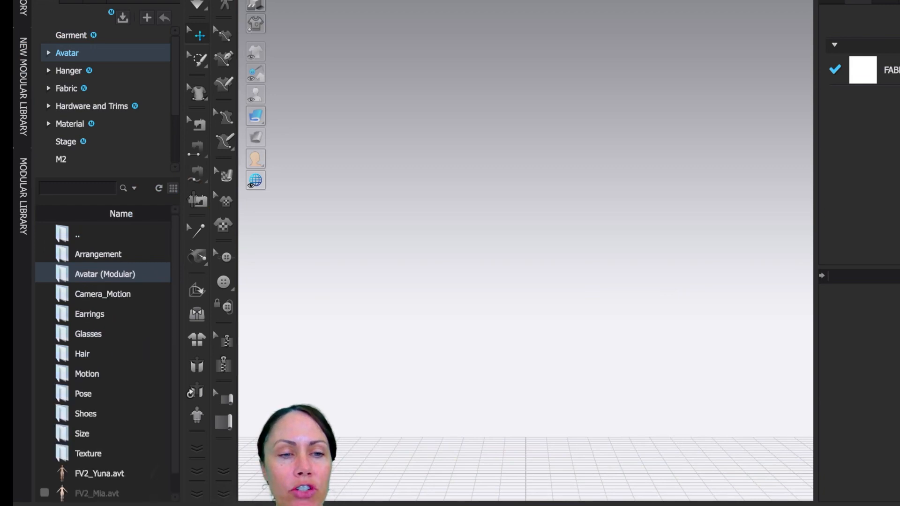
scroll(103, 392, "down", 1)
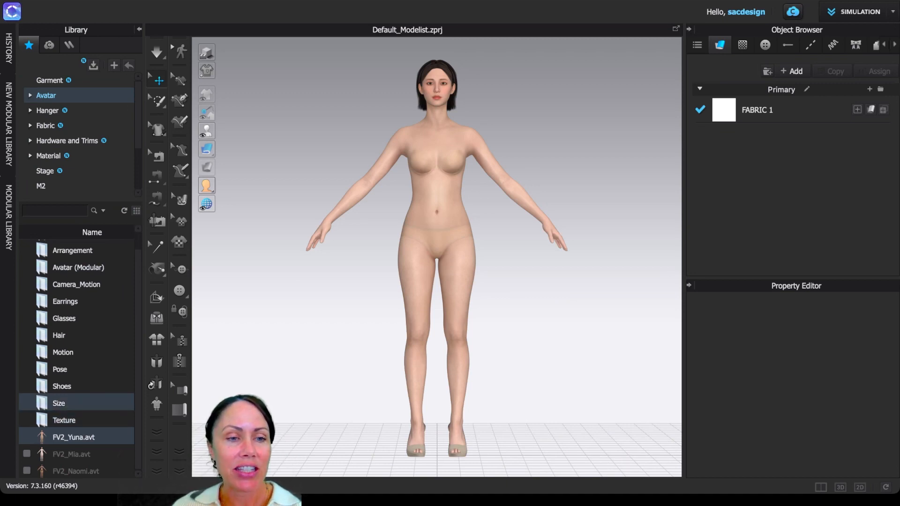
Step: Open the US_ASTM_Missy_Curvy set in the Female_V2 avatar's Size folder
double_click(59, 403)
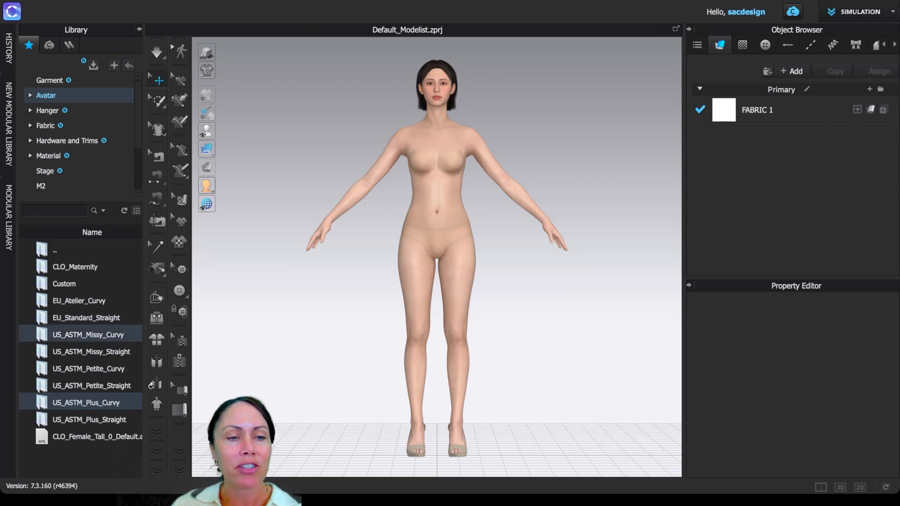
double_click(88, 335)
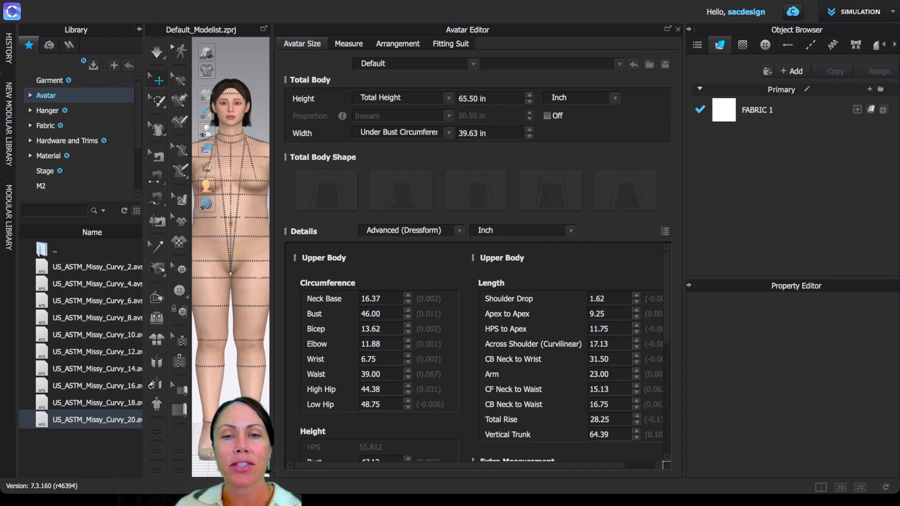
Step: Review the size 20 avatar's detailed upper and lower body measurements, including the neck base circumference
scroll(476, 353, "down", 8)
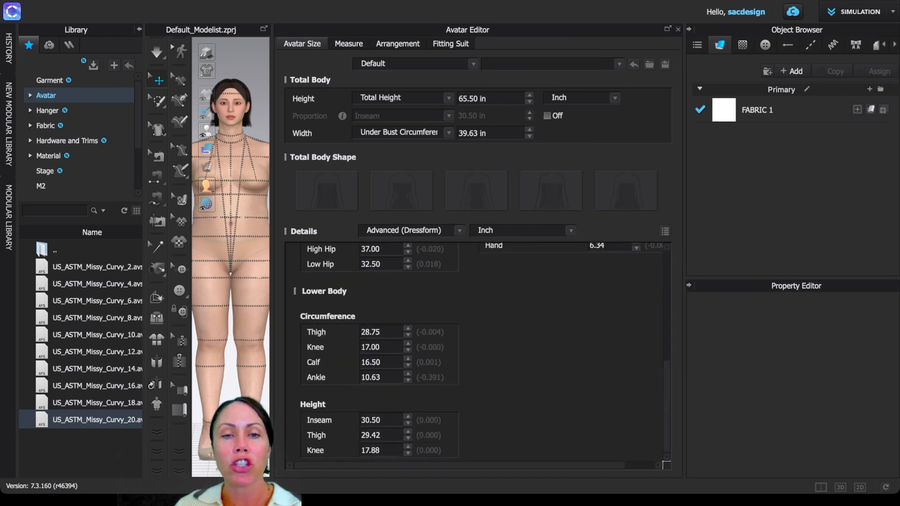
scroll(475, 353, "up", 8)
left_click(375, 299)
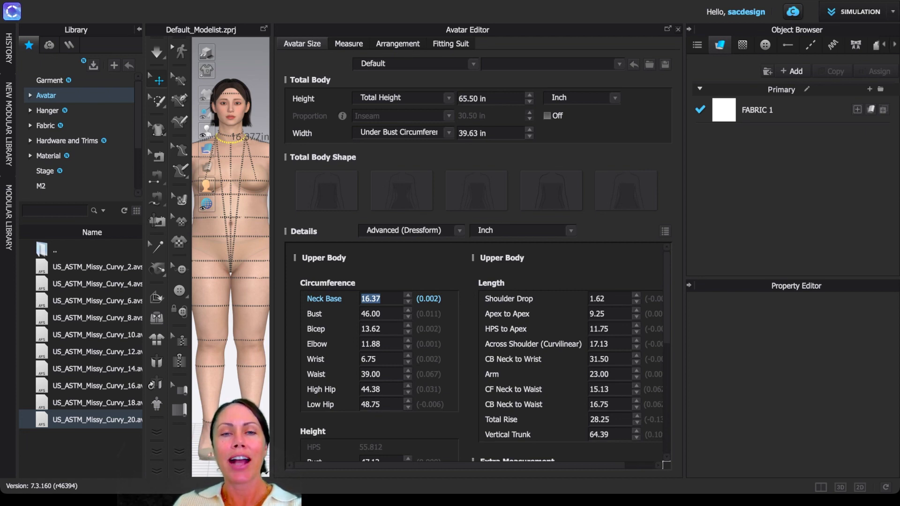
key("Return")
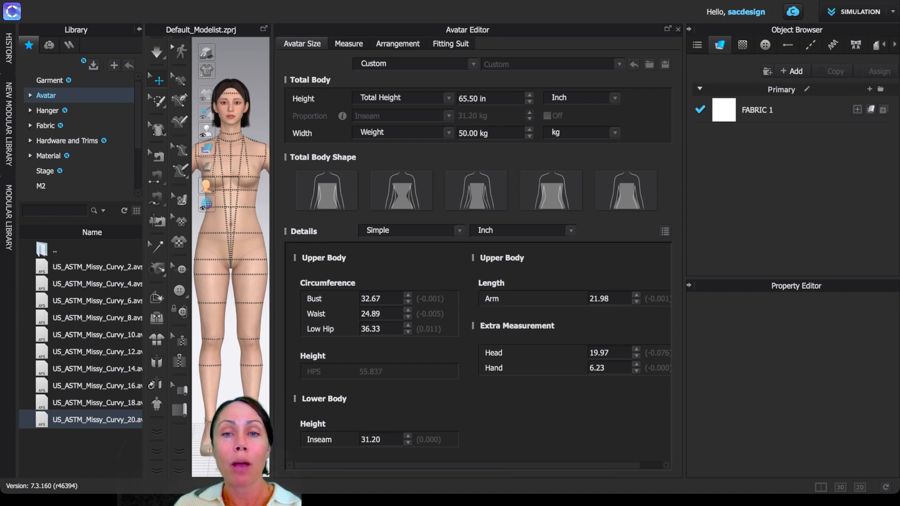
Step: Switch the avatar's weight unit to lb and set the weight to 160 lb
left_click(577, 146)
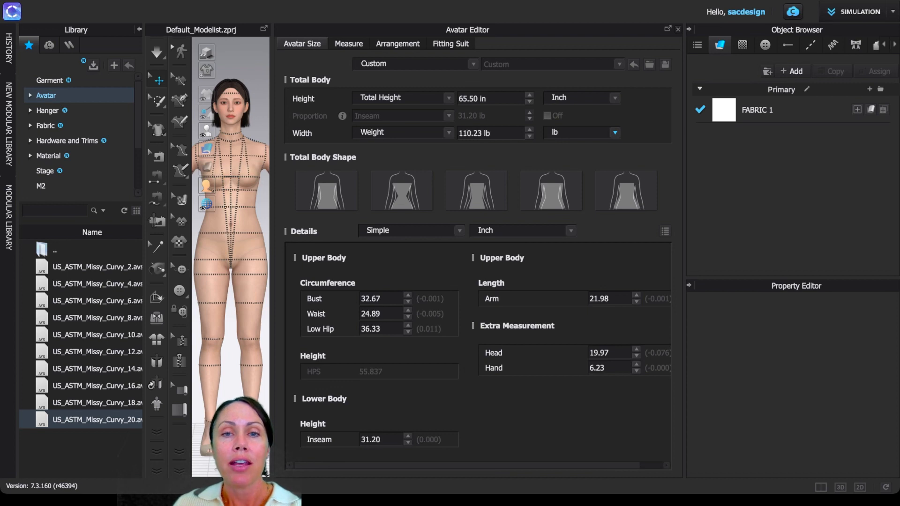
left_click(490, 133)
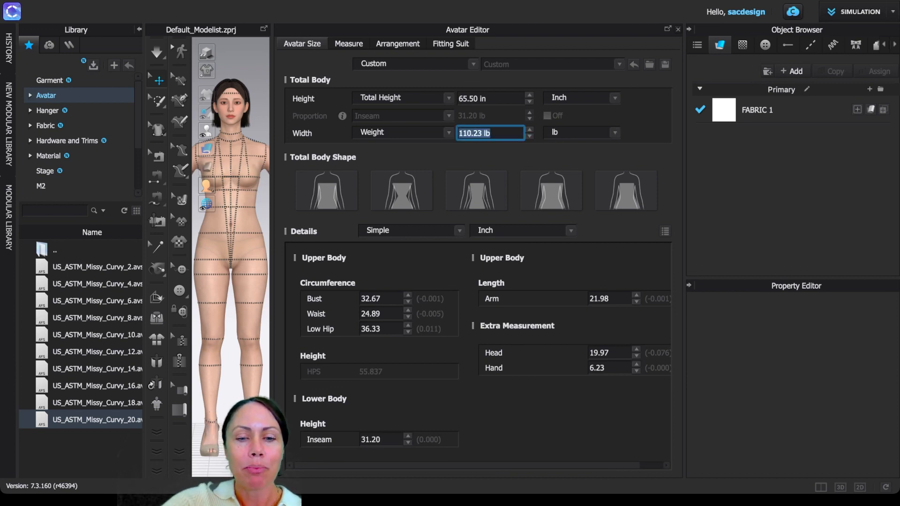
type("16")
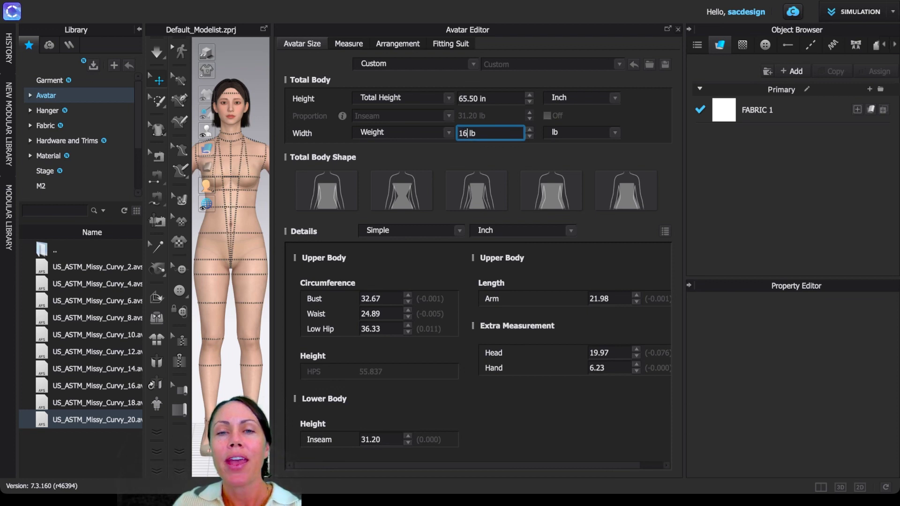
type("0")
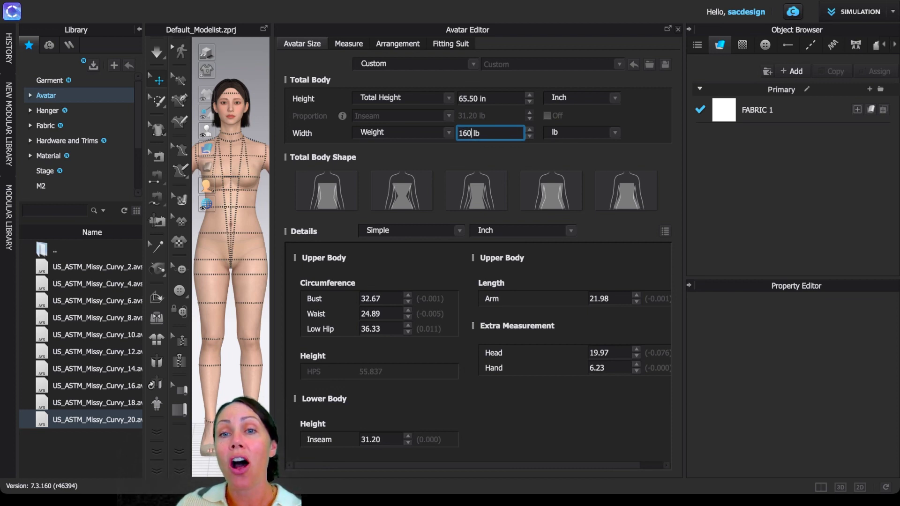
key("Return")
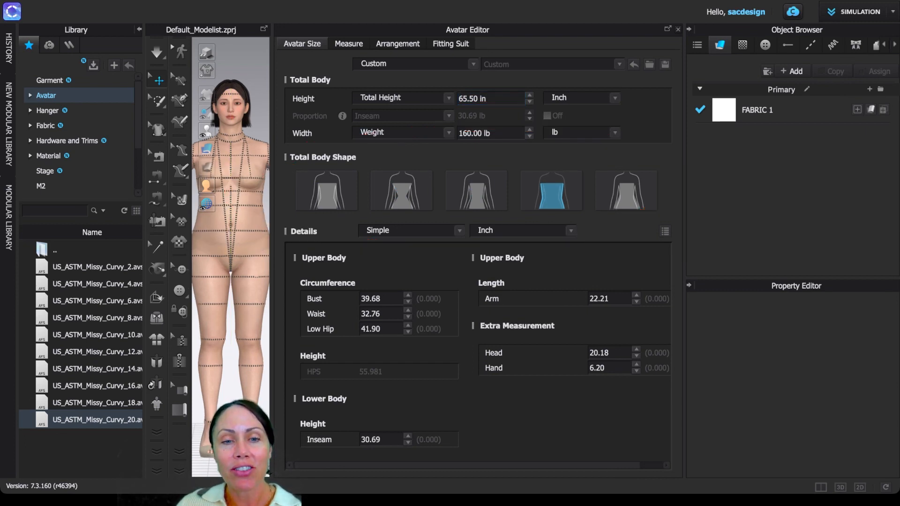
Step: Inspect the avatar's bust, waist and hip circumferences on its measuring lines and close the Avatar Editor
left_click(364, 299)
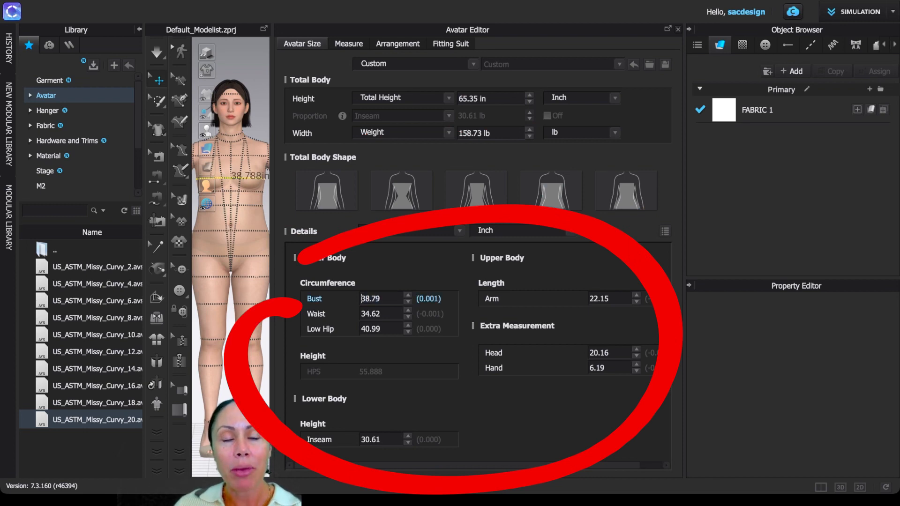
left_click(370, 329)
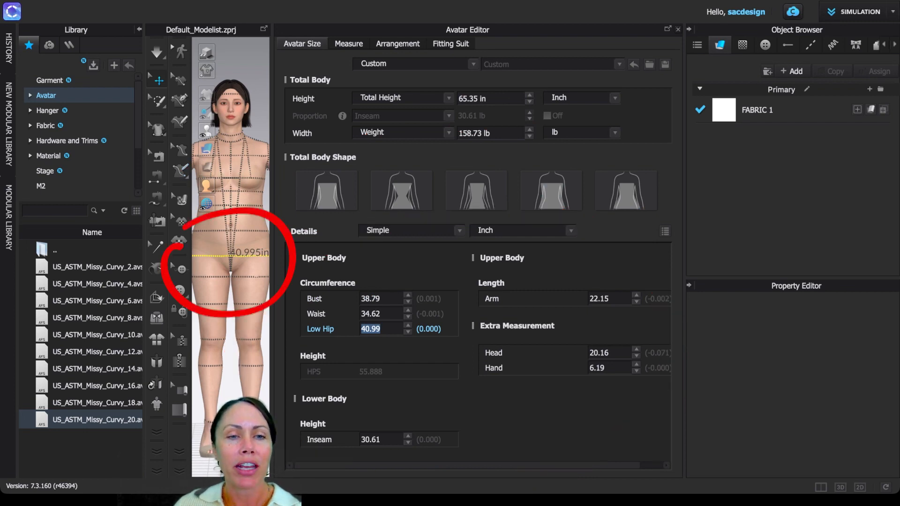
mouse_move(211, 329)
right_mouse_down()
mouse_move(305, 329)
mouse_move(209, 328)
right_mouse_up()
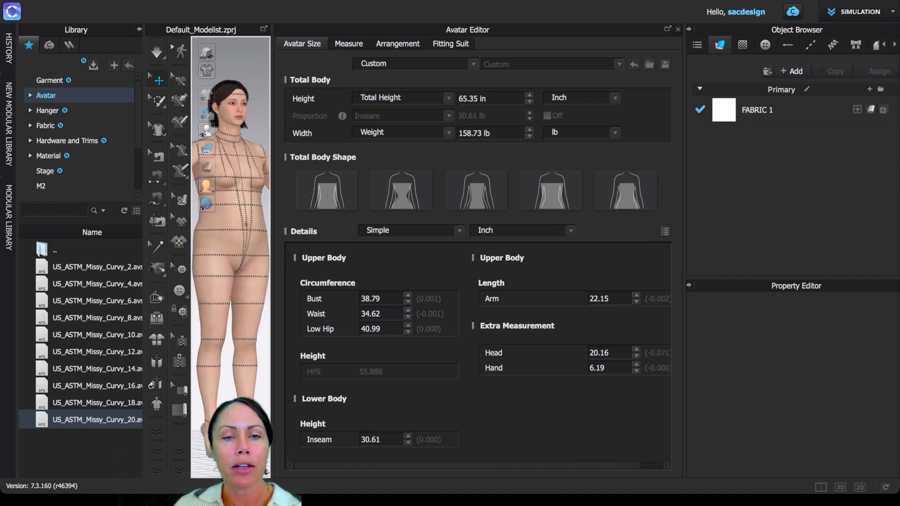
left_click(228, 228)
left_click(229, 231)
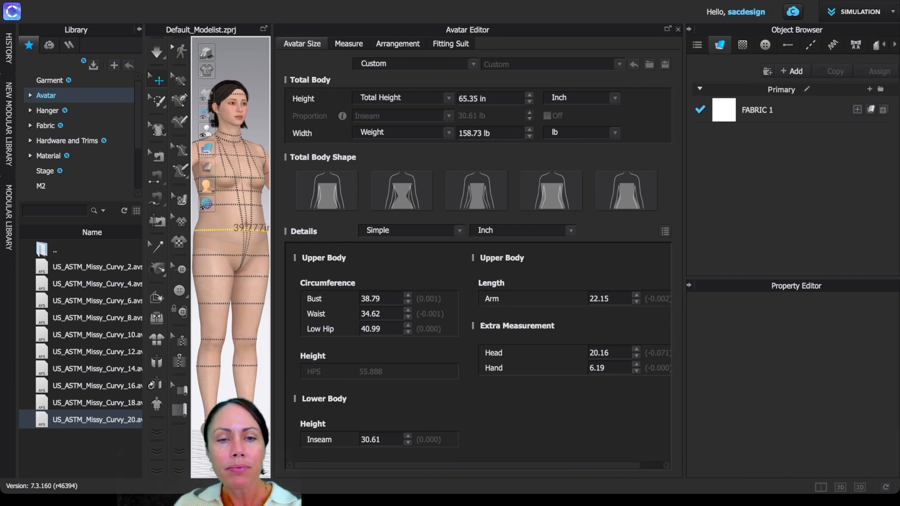
left_click(375, 314)
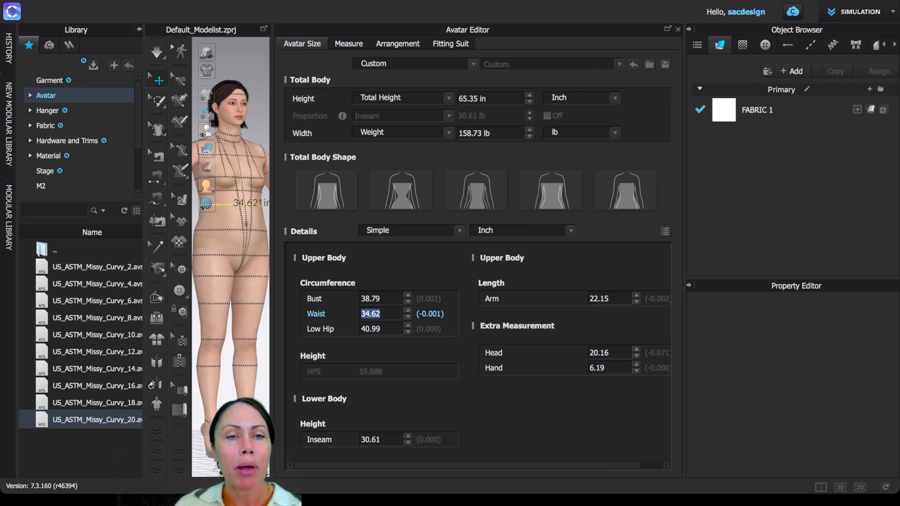
left_click(228, 230)
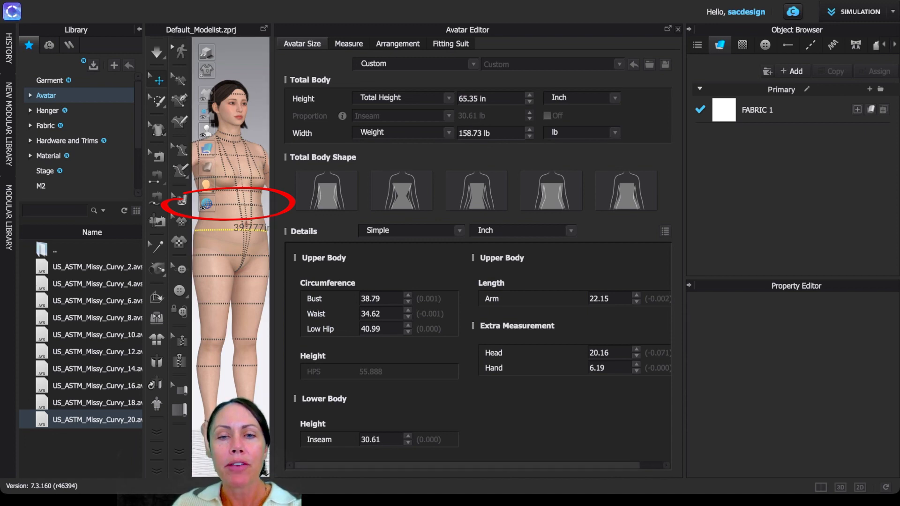
left_click_drag(467, 465, 491, 466)
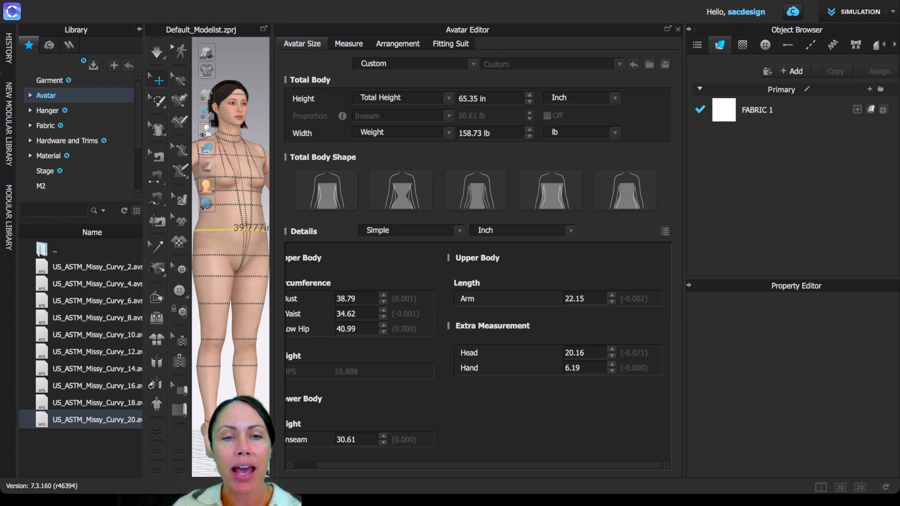
left_click_drag(490, 465, 467, 466)
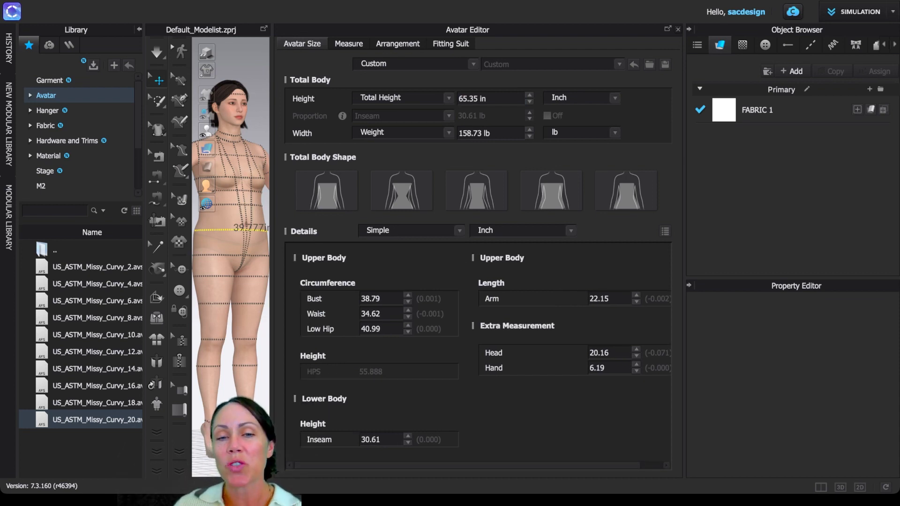
left_click(231, 178)
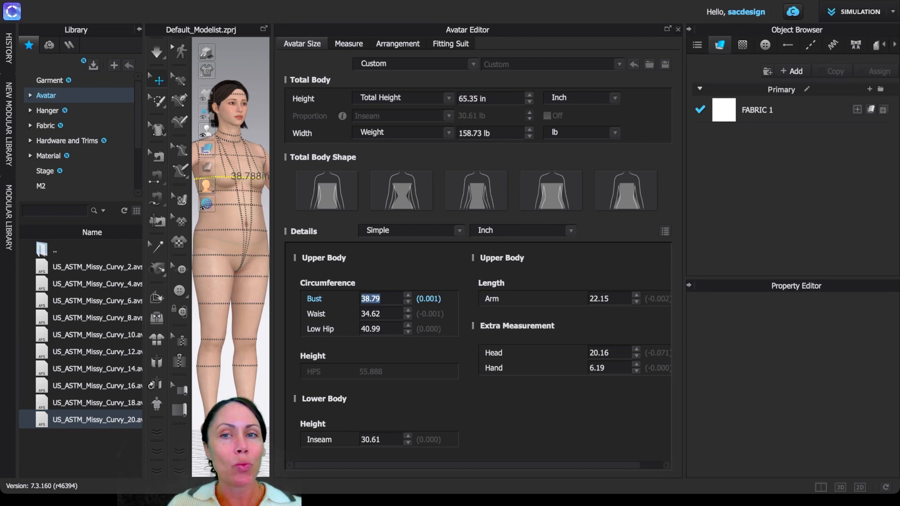
key("Return")
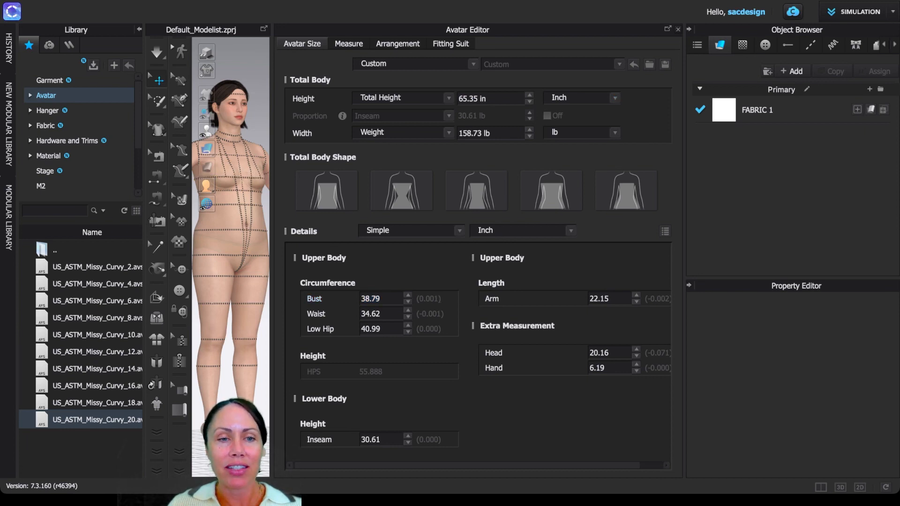
key("Escape")
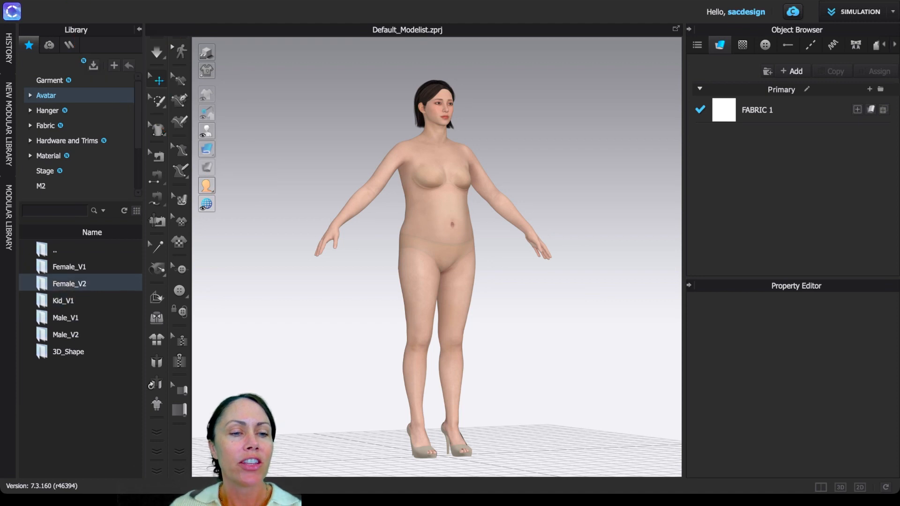
Step: Reopen the Female_V2 folder in the library and look through its subfolders and avatar files
double_click(69, 284)
scroll(77, 367, "down", 1)
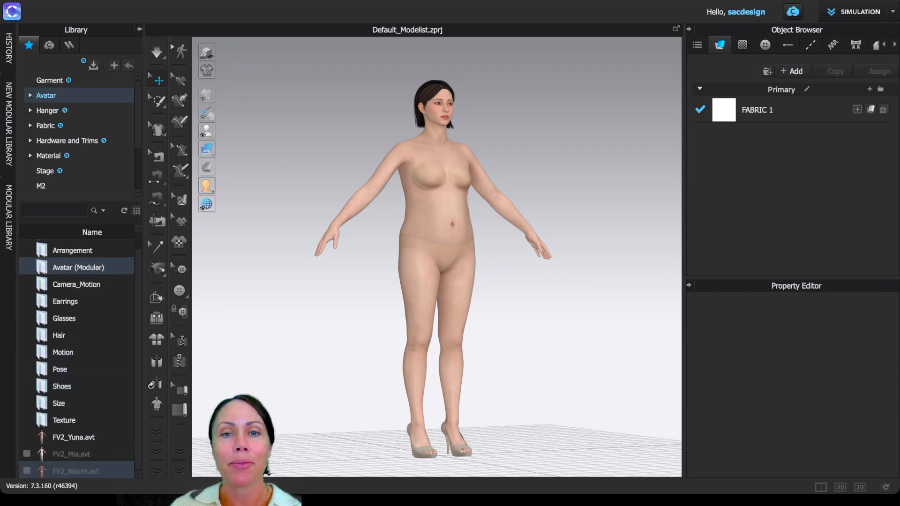
scroll(75, 403, "up", 1)
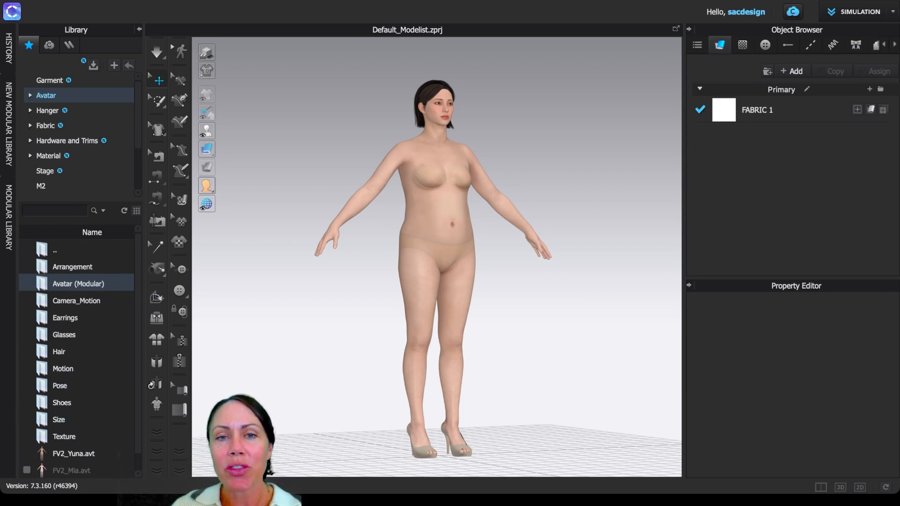
Step: Select the avatar in the 3D view and review its name, body styling, eye control, surface and material properties
left_click(438, 210)
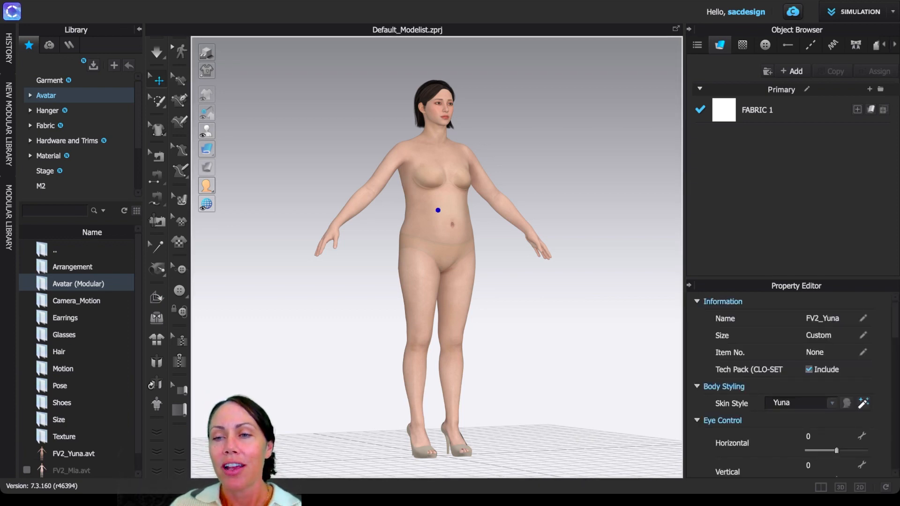
left_click(863, 318)
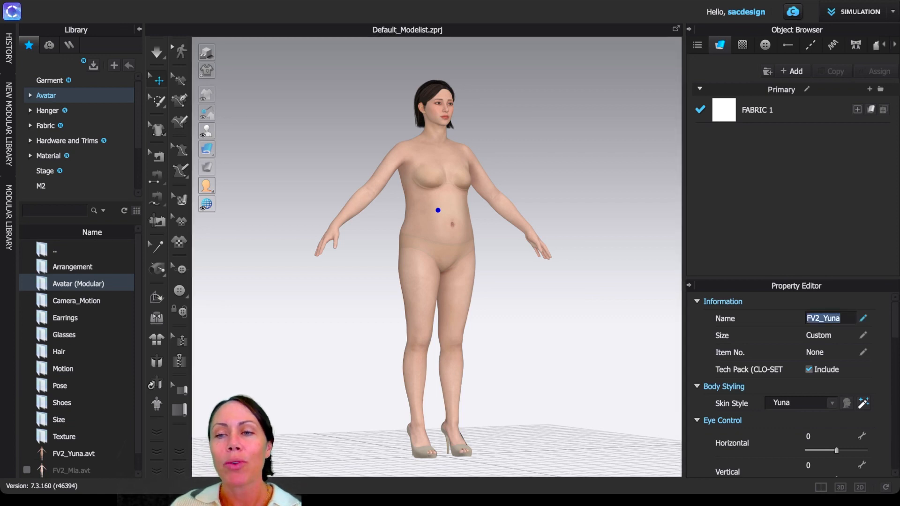
key("Tab")
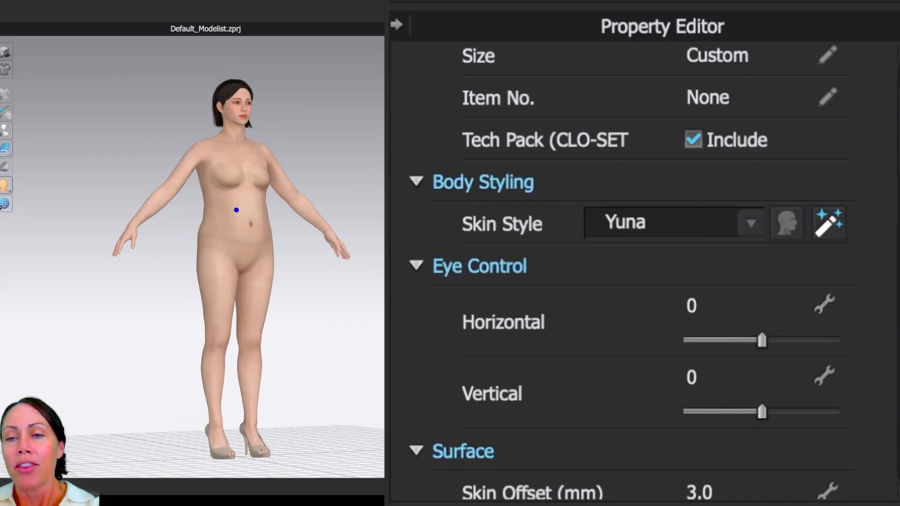
scroll(642, 268, "down", 2)
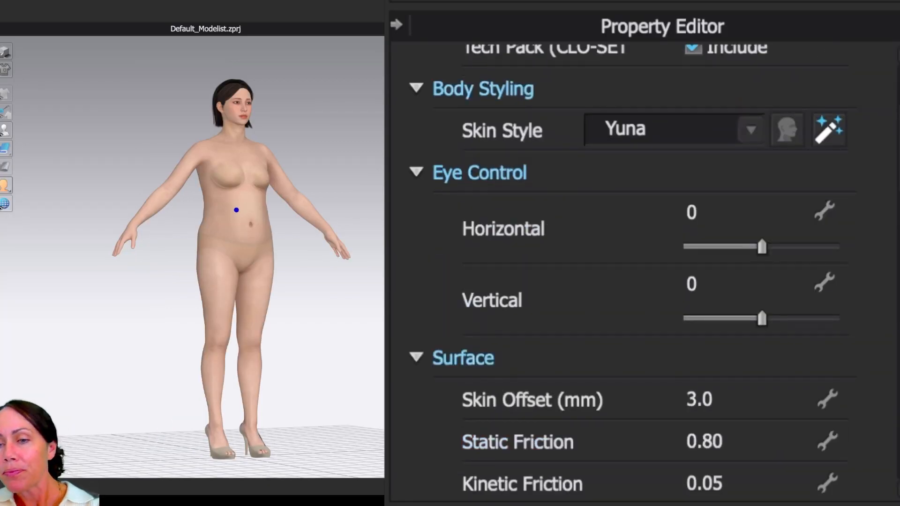
scroll(642, 267, "down", 4)
scroll(643, 268, "down", 2)
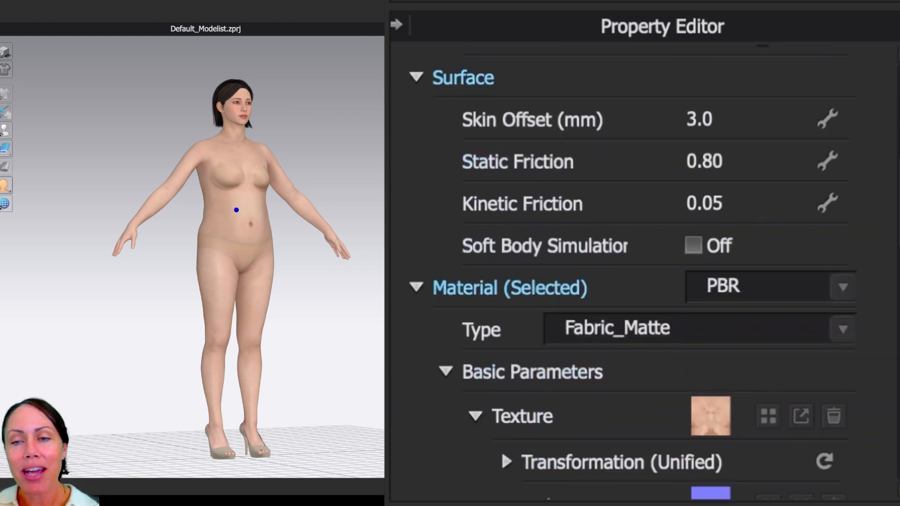
Step: Give the avatar's torso a glossy material and set its colour to a lime green Pantone shade
scroll(501, 449, "down", 4)
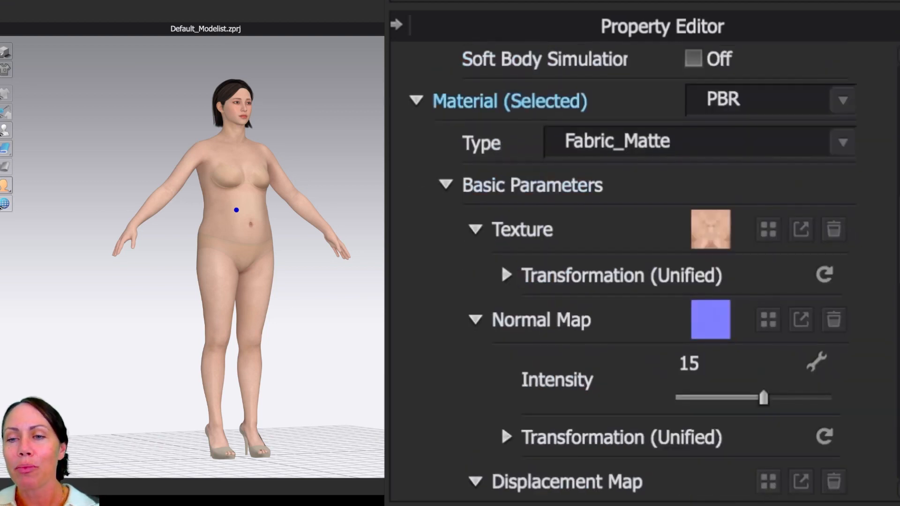
scroll(501, 424, "up", 2)
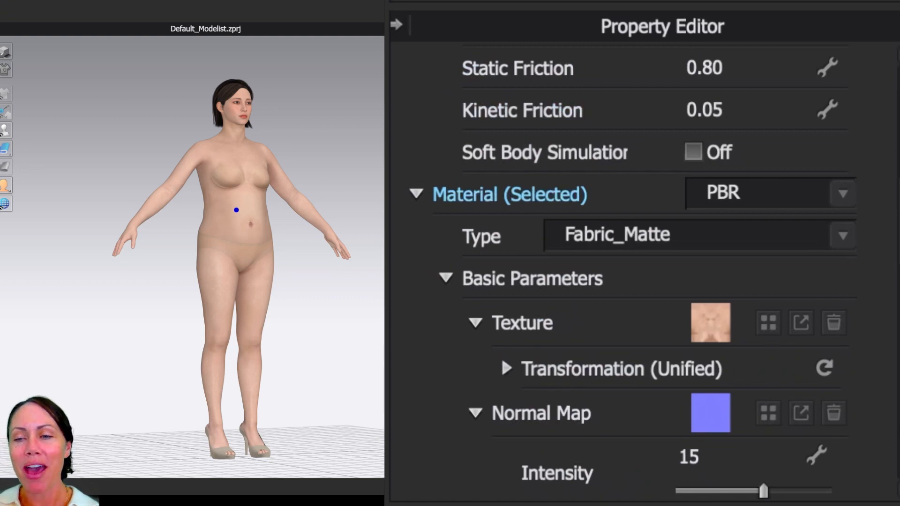
scroll(501, 355, "down", 9)
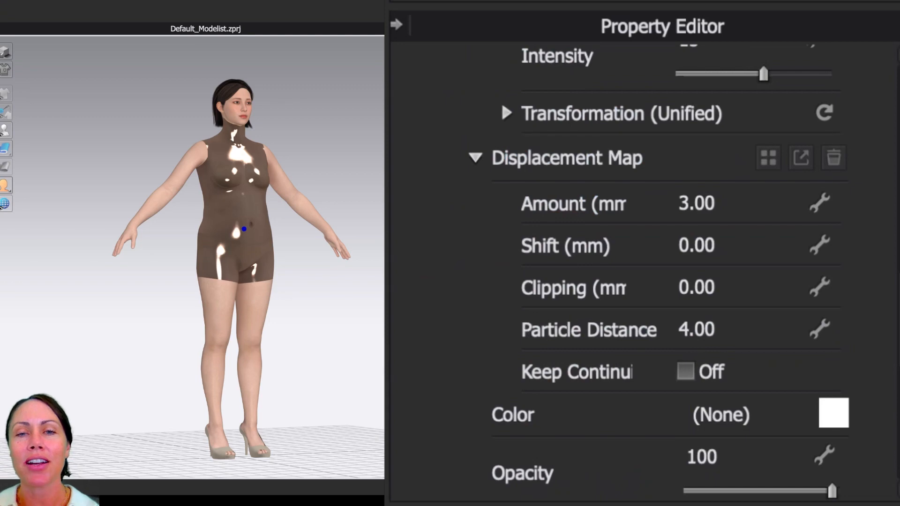
mouse_move(244, 230)
right_mouse_down()
mouse_move(277, 262)
mouse_move(319, 265)
mouse_move(359, 225)
mouse_move(338, 263)
mouse_move(263, 270)
mouse_move(246, 230)
right_mouse_up()
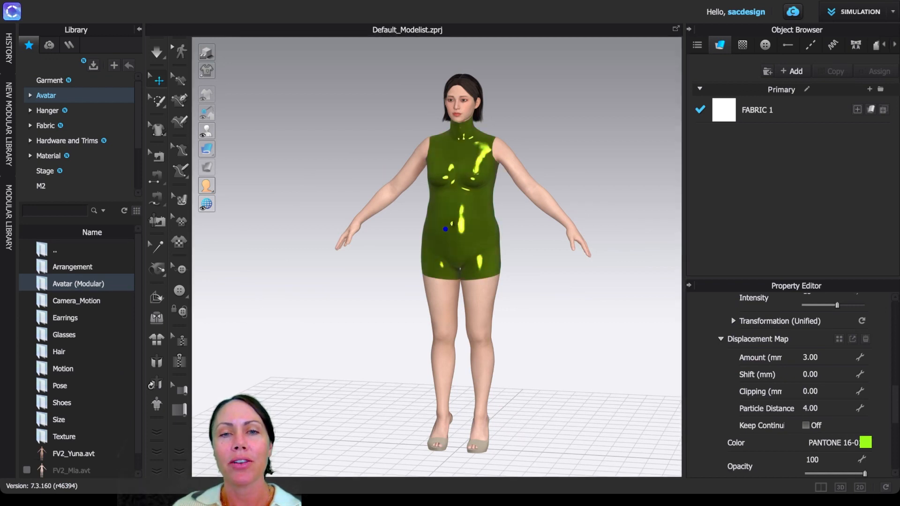
Step: Turn on quality rendering in the 3D view and inspect the green torso material from the sides and back
right_click_drag(445, 229, 490, 235)
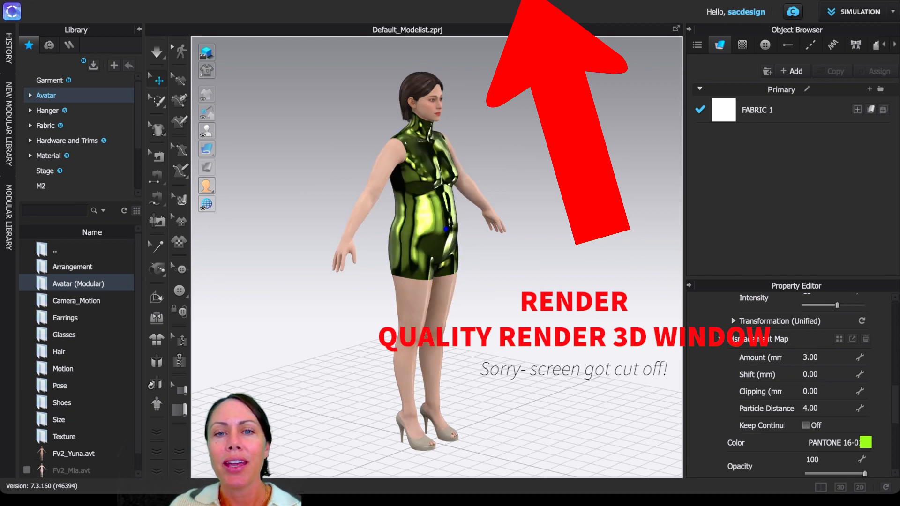
right_click_drag(445, 229, 385, 229)
right_click_drag(445, 229, 375, 229)
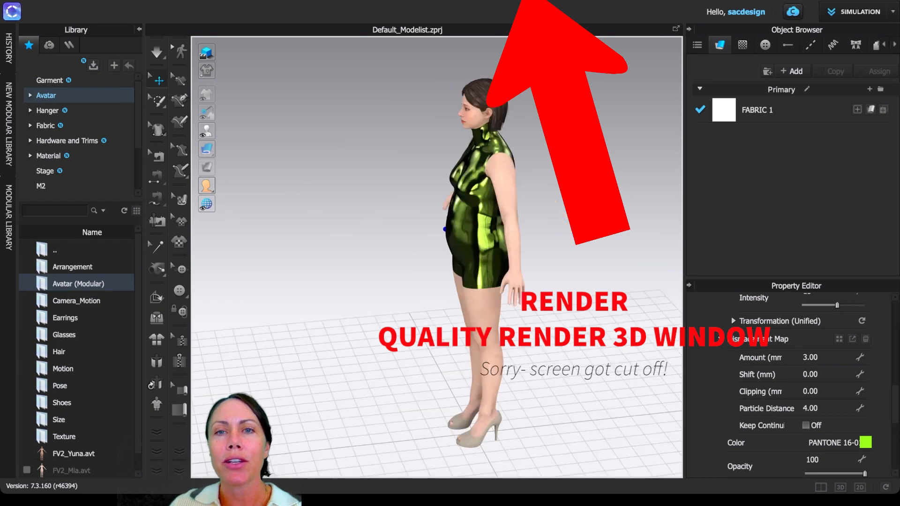
key("8")
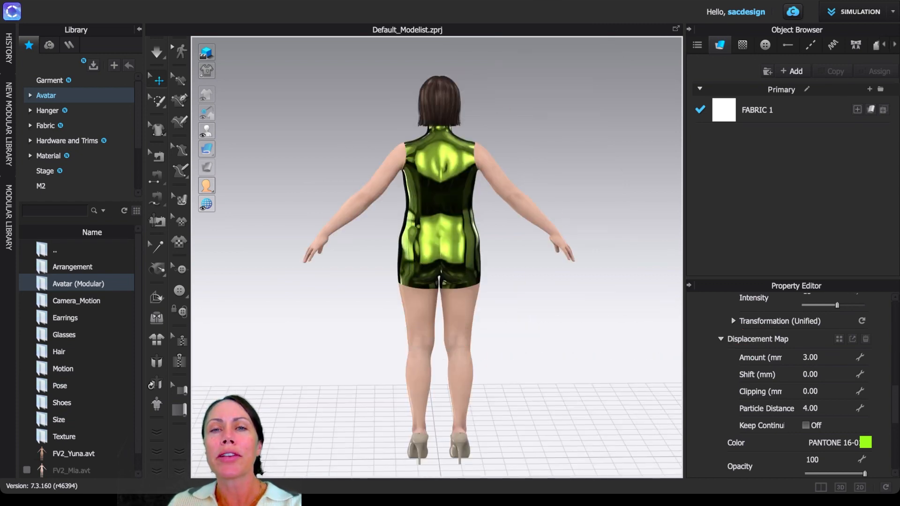
key("alt+shift+r")
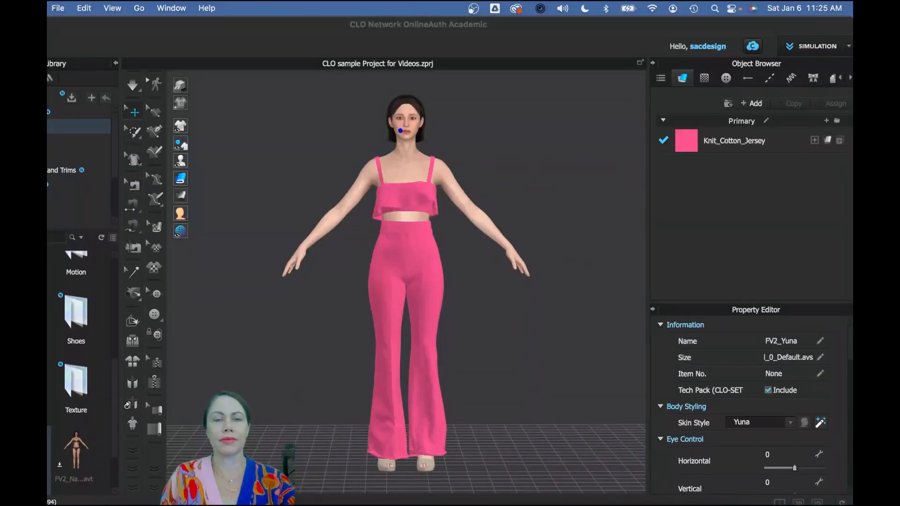
Step: Select the FV2_Yuna avatar in the CLO sample Project for Videos and open Auto Convert to Face (Beta), keeping the whole dialog in view
left_click(255, 338)
left_click(255, 338)
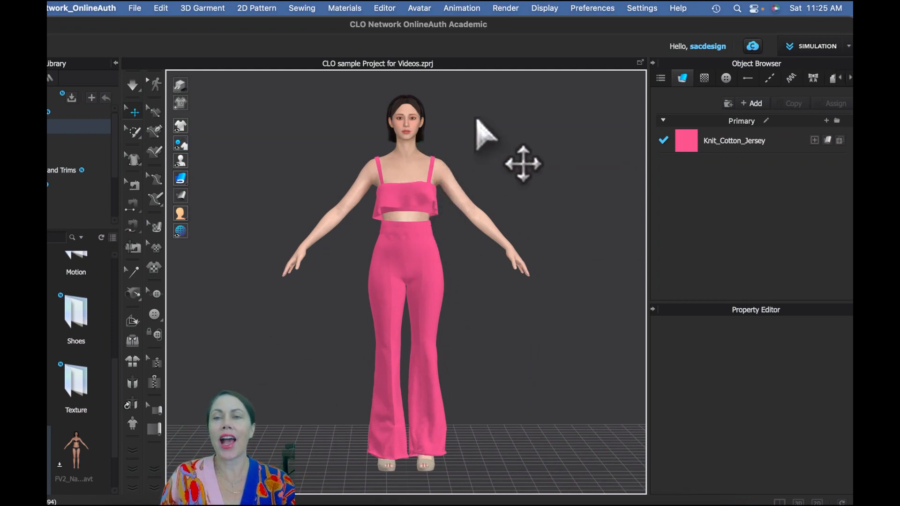
left_click(400, 156)
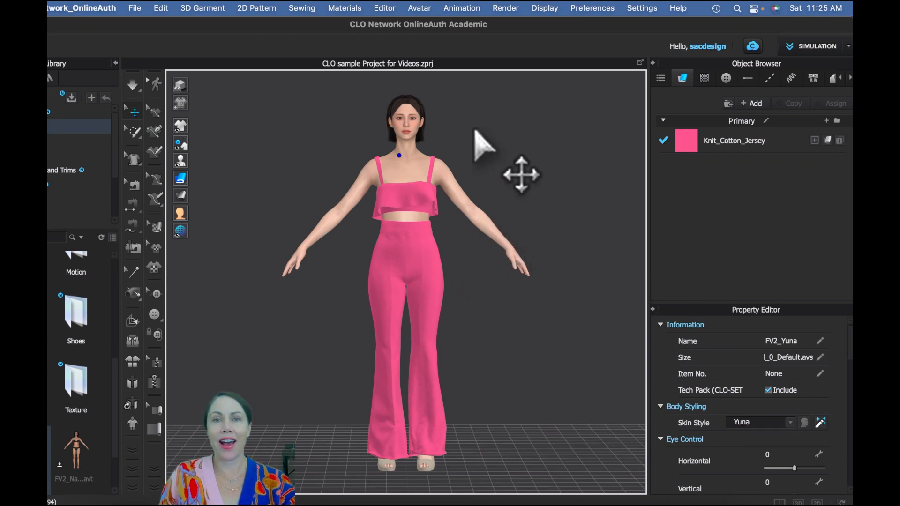
left_click(419, 9)
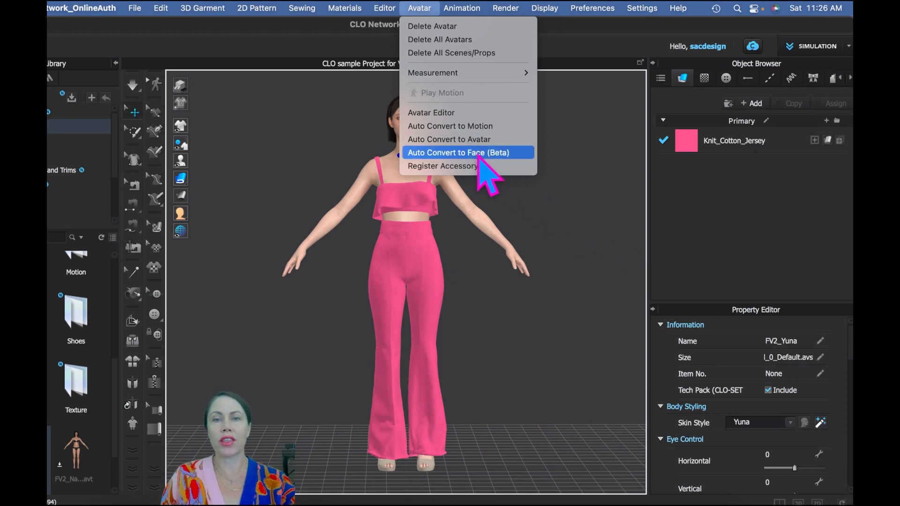
left_click(478, 153)
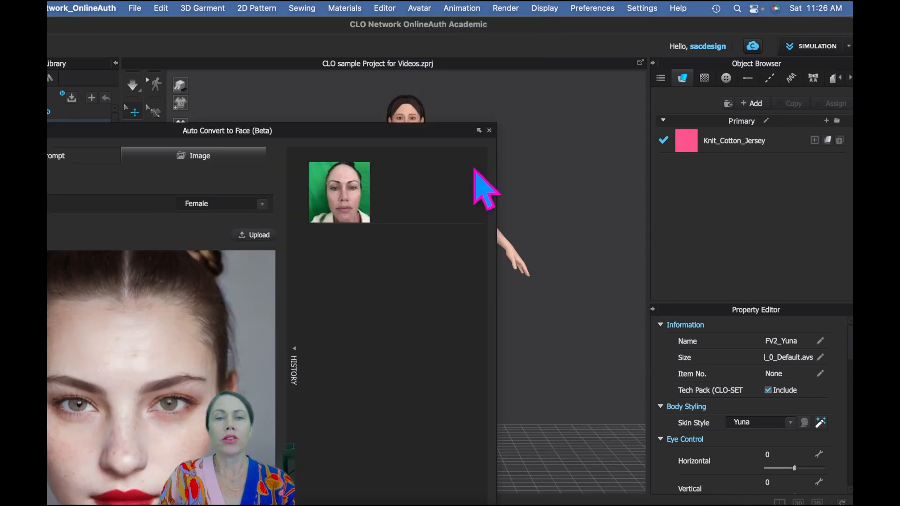
left_click_drag(487, 107, 601, 33)
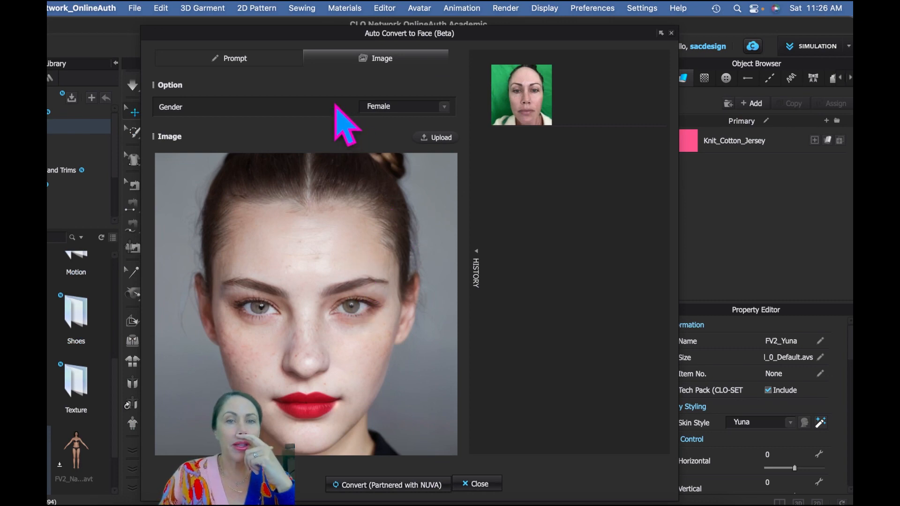
Step: Look over the Prompt and Image modes of the face converter and close it
left_click(257, 61)
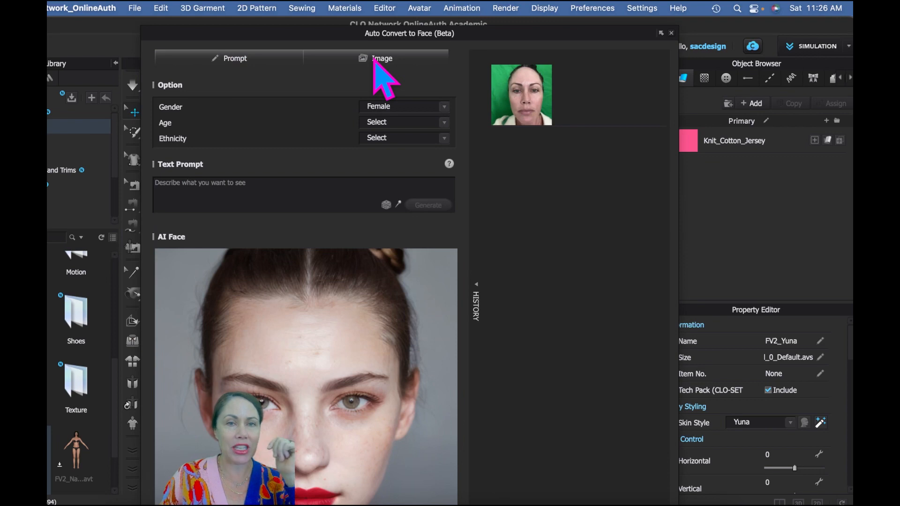
left_click(375, 59)
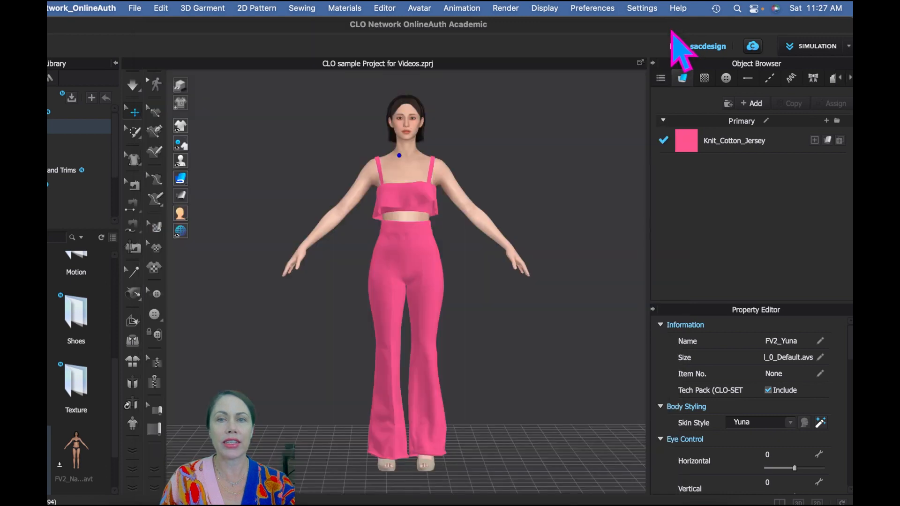
left_click(672, 32)
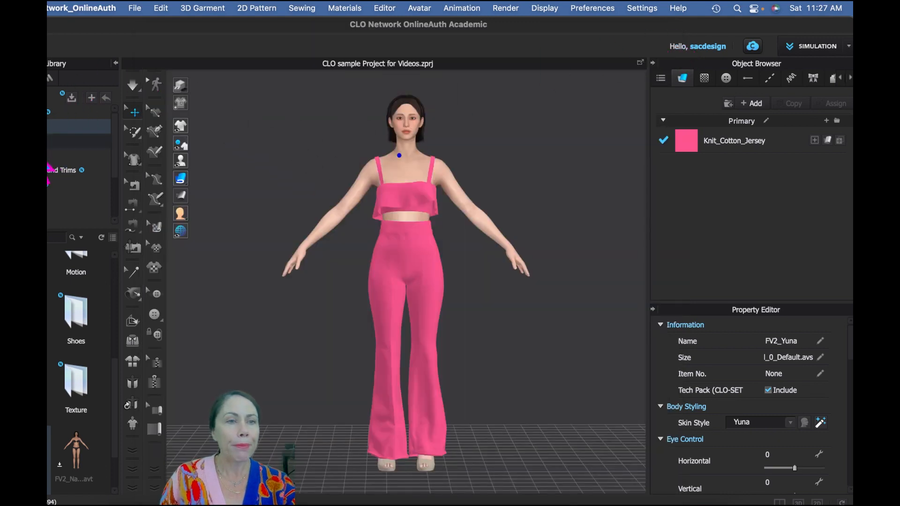
Step: Load the saved 3D state Avatar Beta Photo Face with garment, avatar and render properties, replacing the current history
left_click(47, 119)
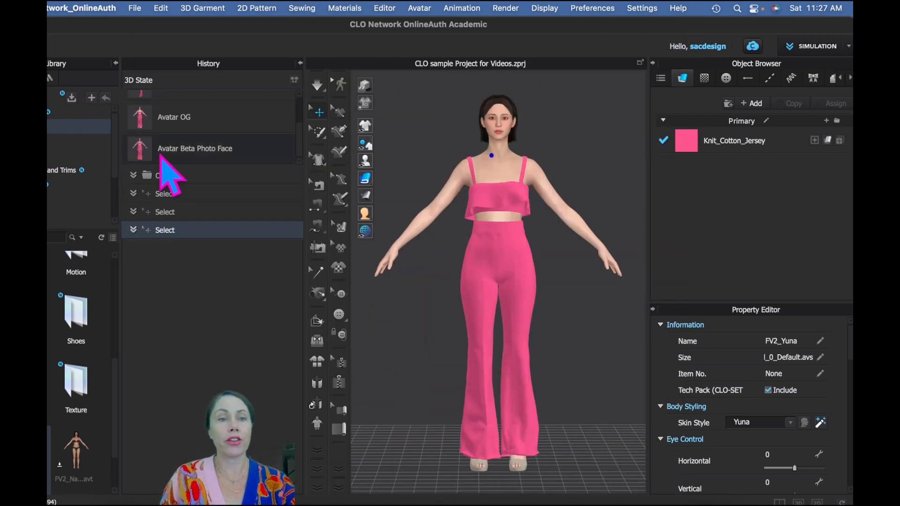
double_click(178, 151)
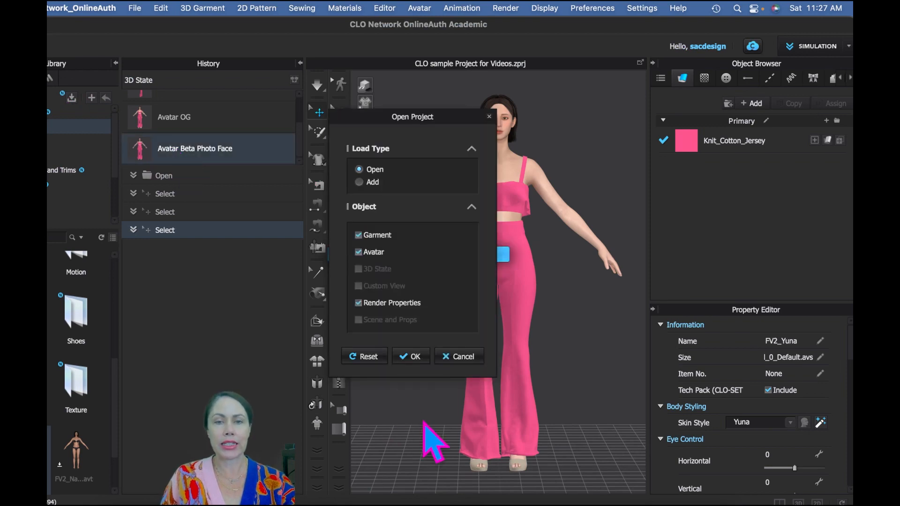
left_click(412, 357)
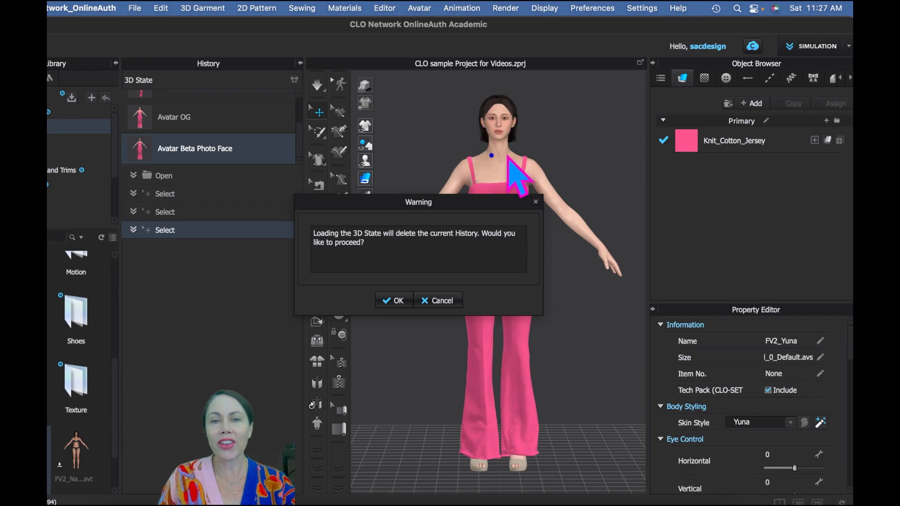
left_click(392, 301)
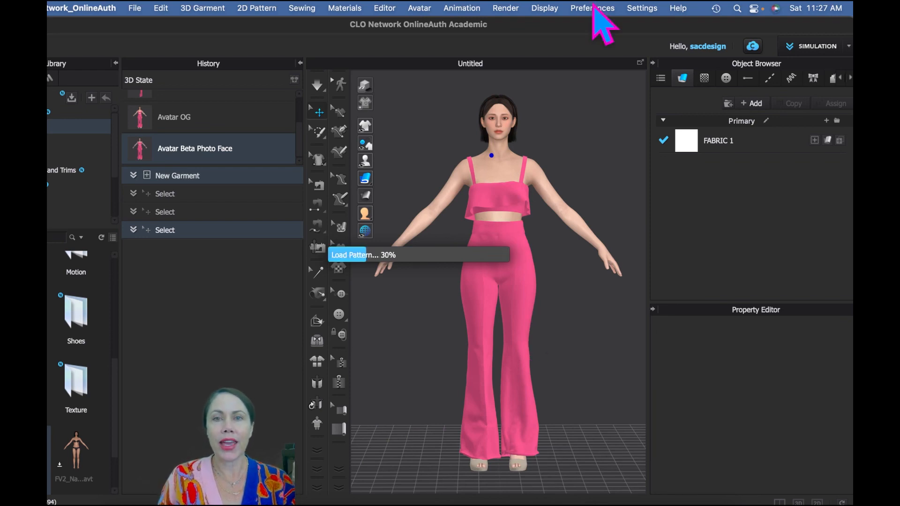
left_click(471, 7)
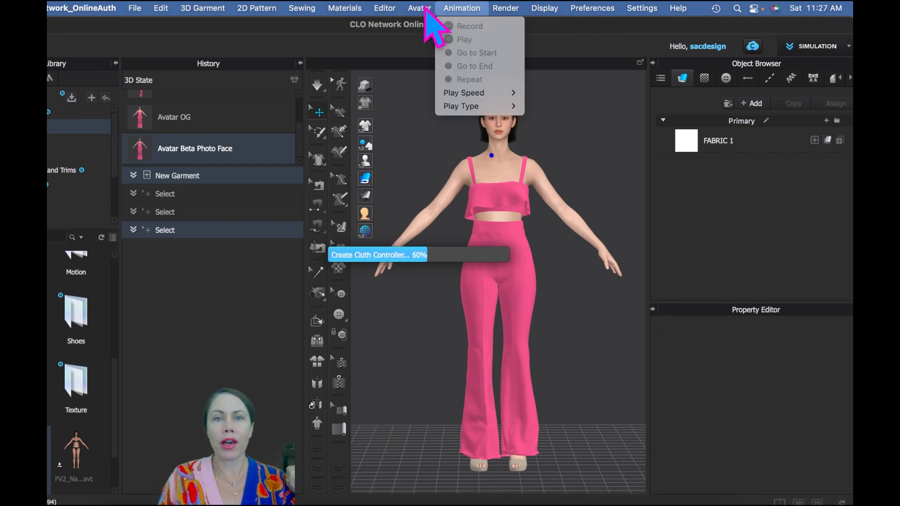
left_click(423, 8)
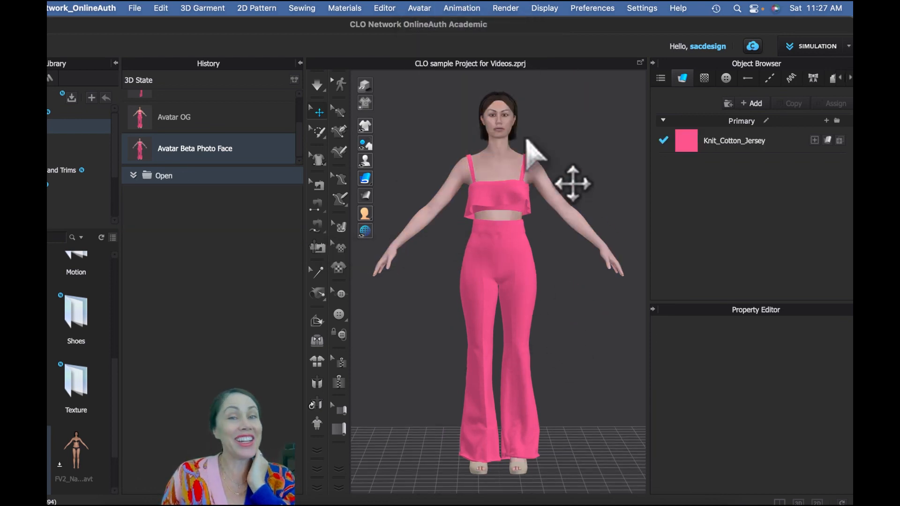
Step: Try Auto Convert to Face (Beta) on the photo-face avatar, allowing the avatar's deletion, and close the converter
left_click(420, 8)
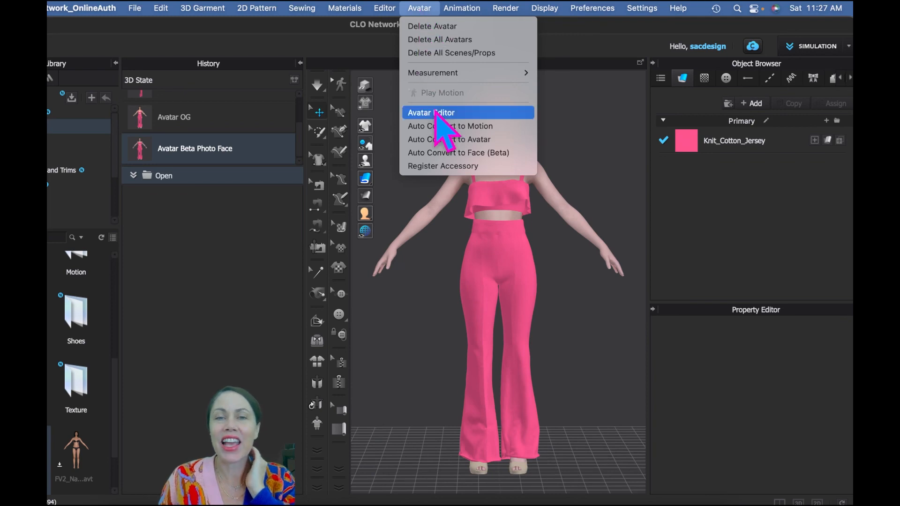
left_click(461, 153)
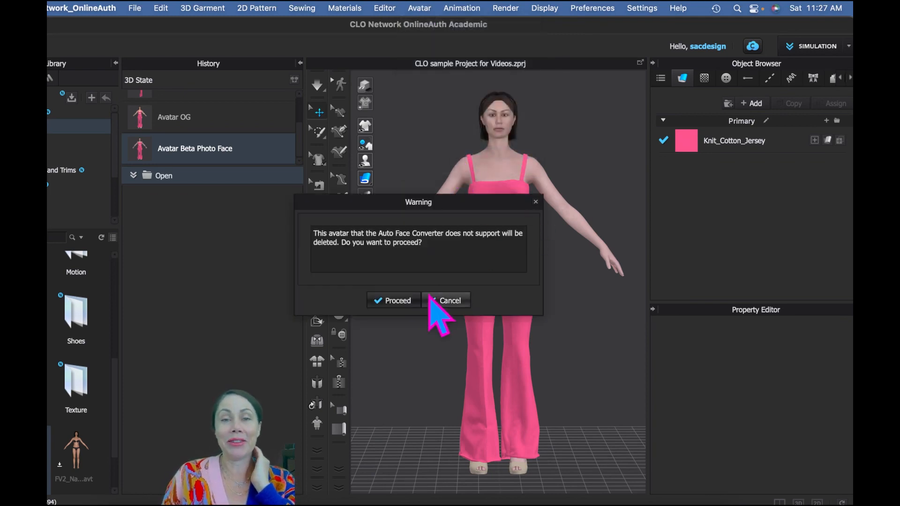
left_click(391, 301)
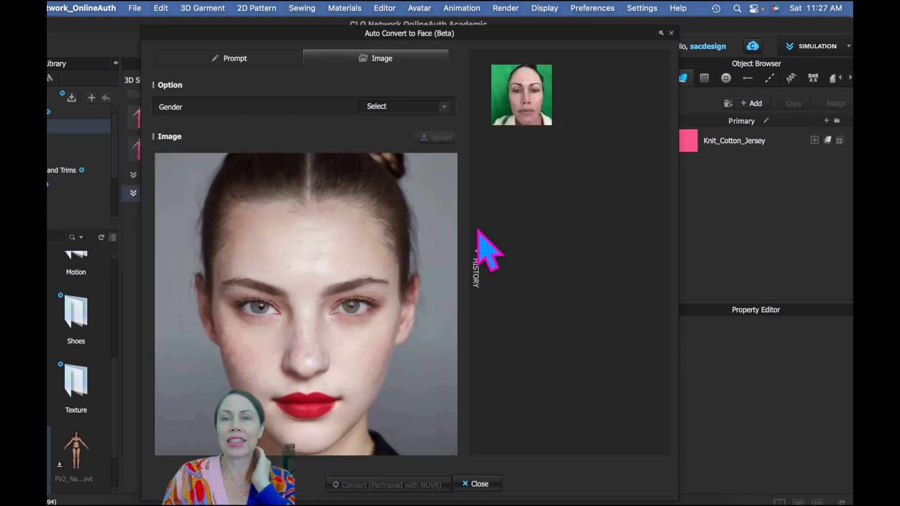
left_click_drag(453, 34, 440, 67)
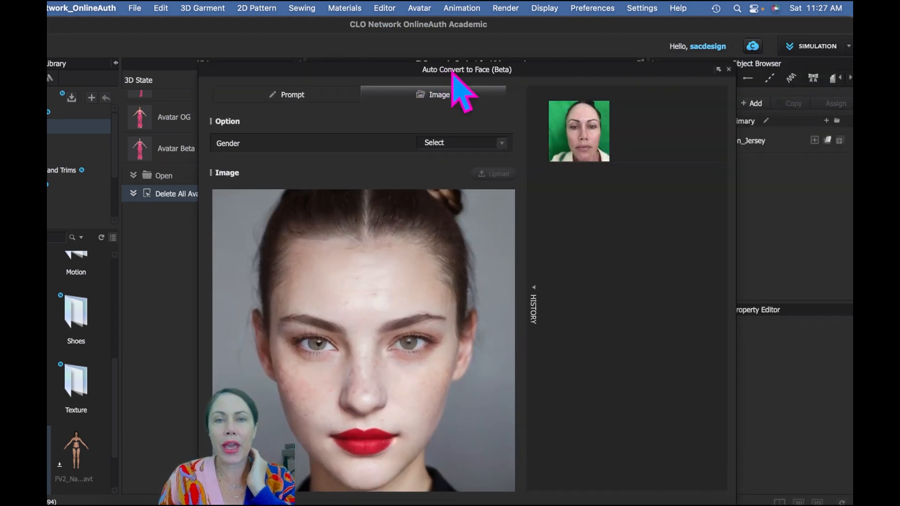
left_click_drag(532, 73, 511, 34)
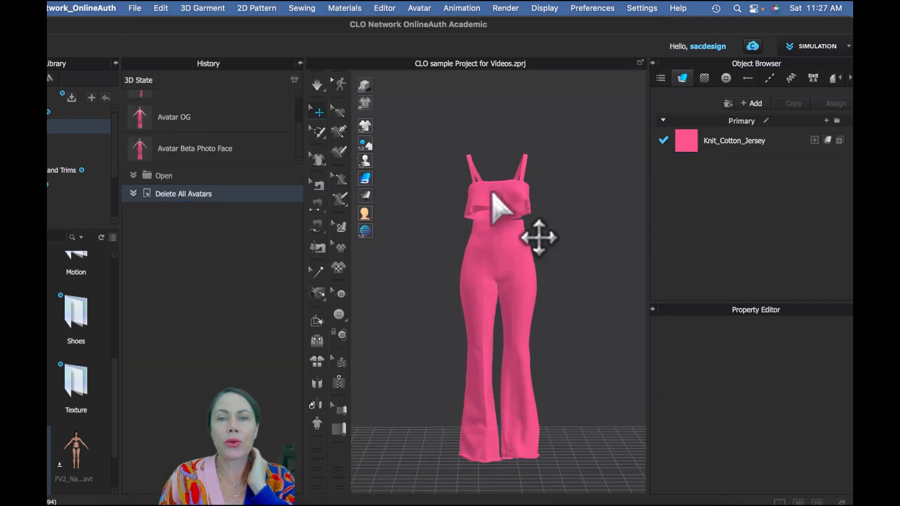
Step: Load the saved 3D state Avatar OG, replacing the current history
double_click(176, 123)
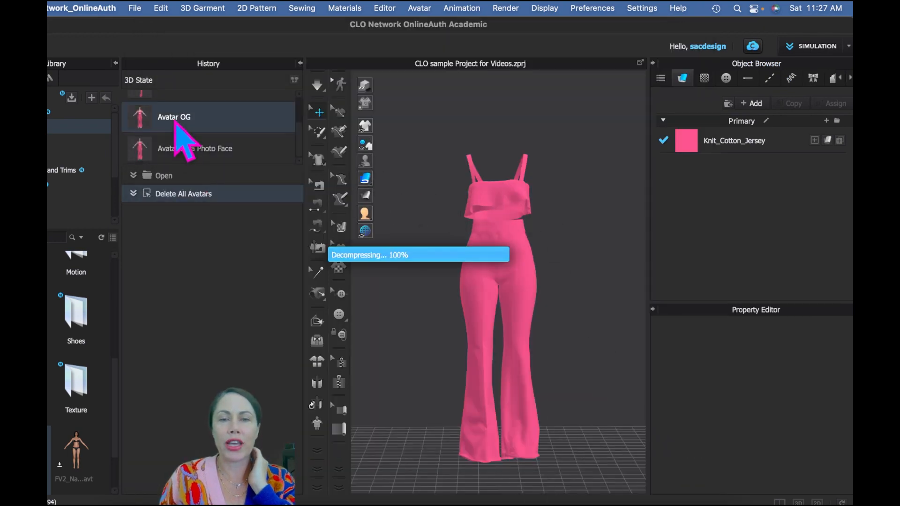
left_click(412, 355)
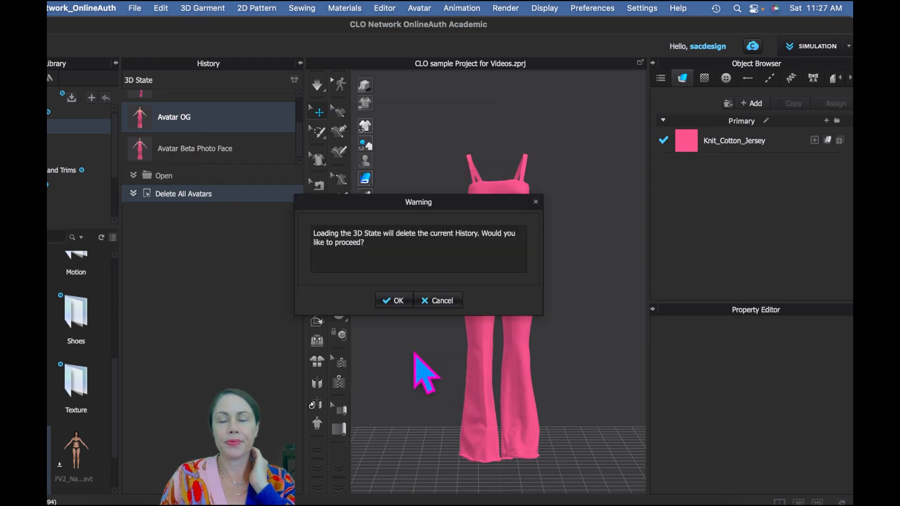
left_click(400, 300)
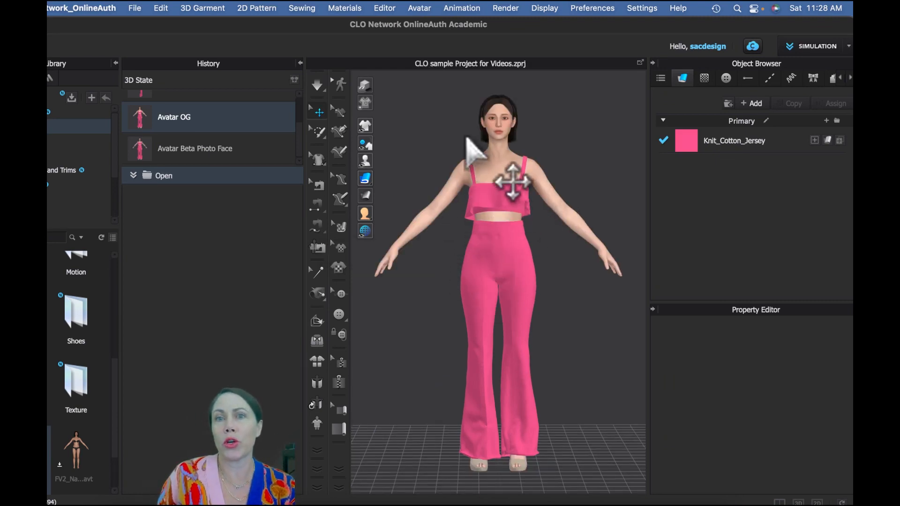
Step: Reopen Auto Convert to Face (Beta) in Prompt mode and enter the text prompt "(((big nose)))(red eyes) ((big eyes))"
left_click(417, 9)
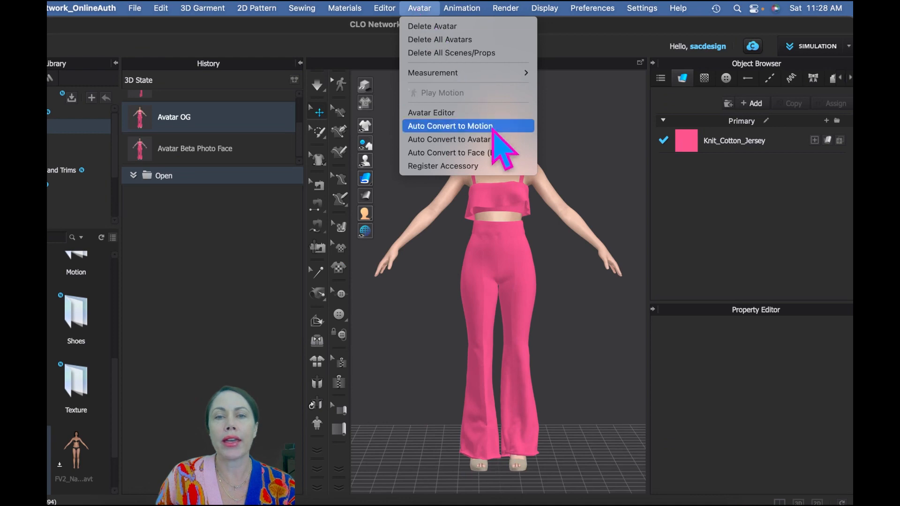
left_click(490, 153)
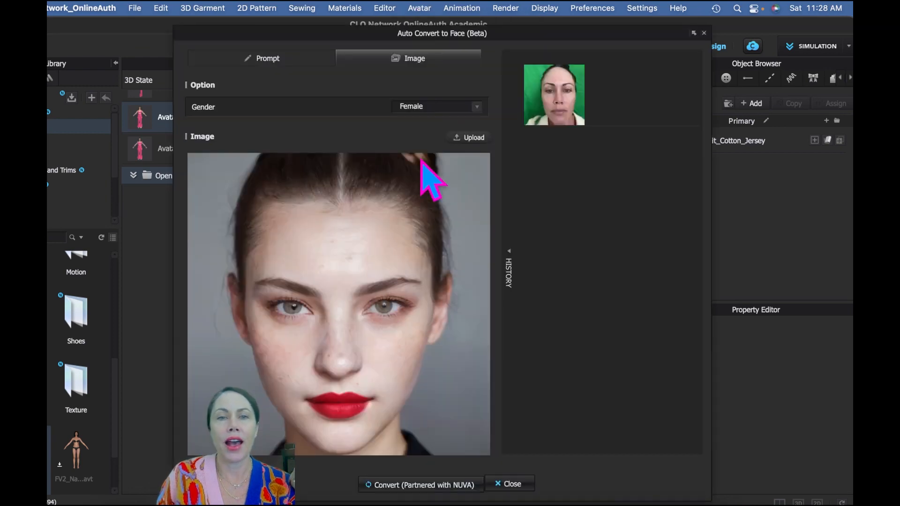
left_click(242, 60)
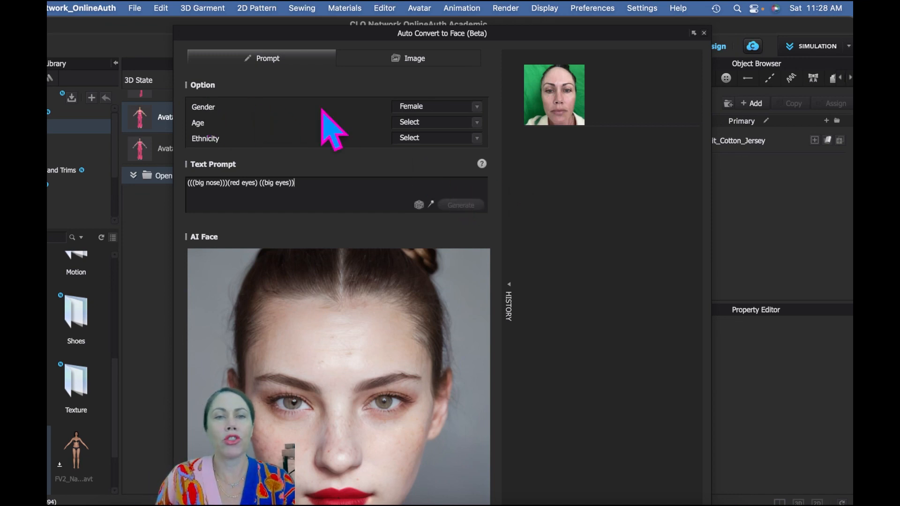
Step: Set the age to 40 years old and ethnicity to Caucasian, generate the AI face, and convert it onto the avatar
left_click(417, 122)
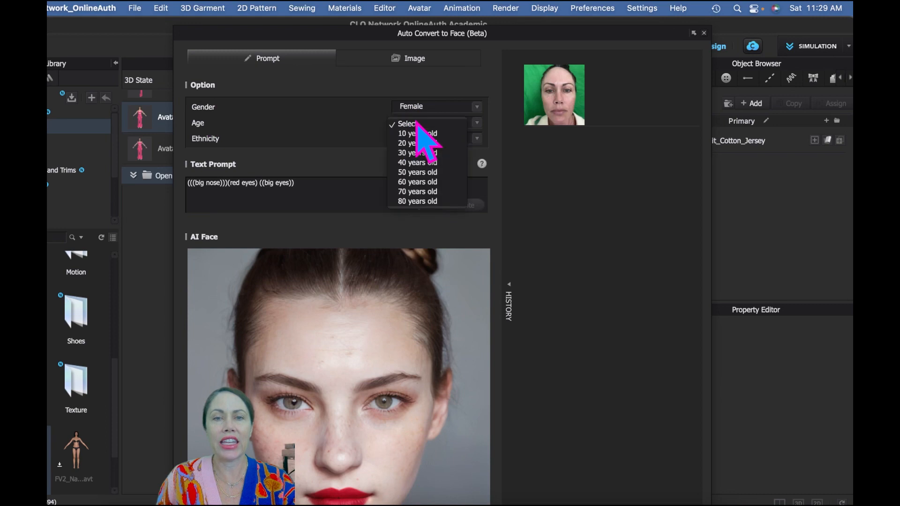
left_click(426, 163)
left_click(424, 140)
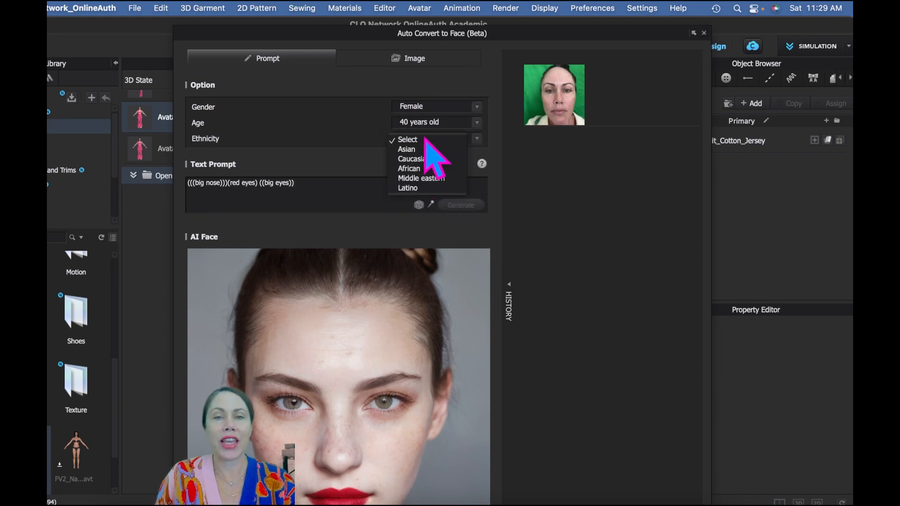
left_click(424, 159)
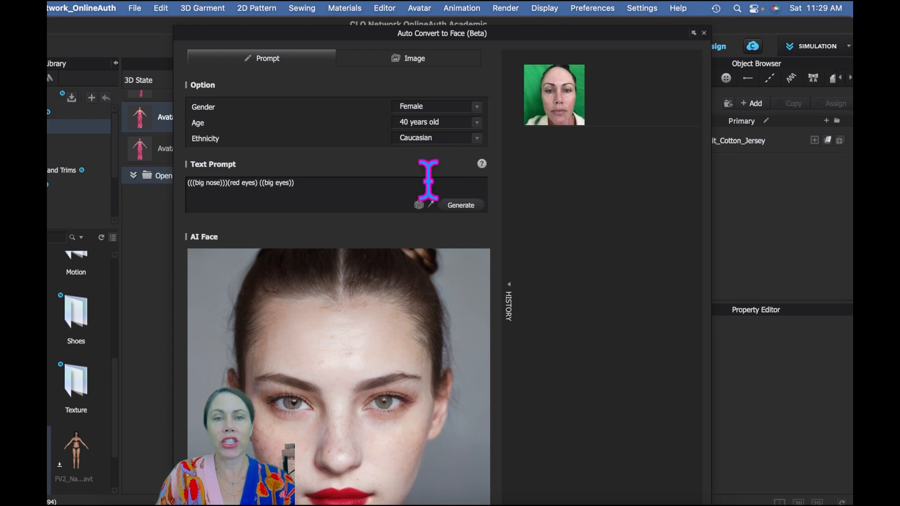
left_click(464, 206)
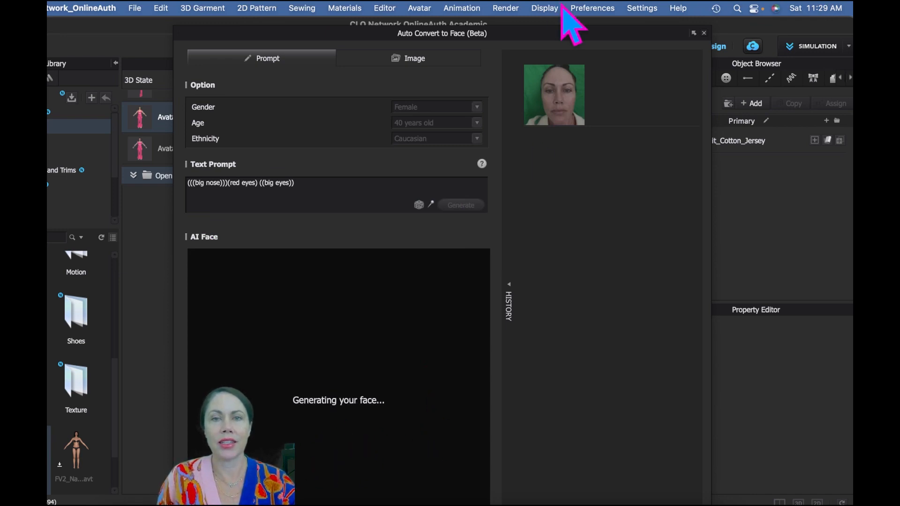
left_click_drag(581, 32, 553, 28)
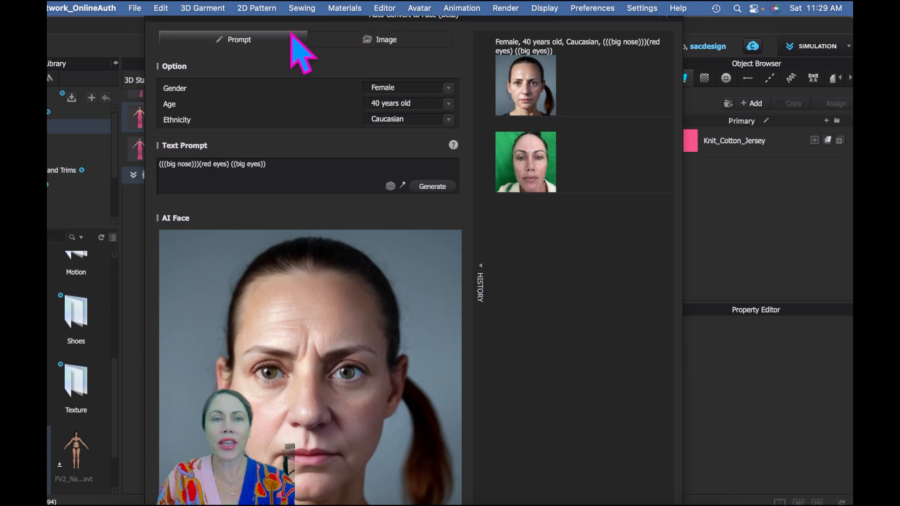
left_click_drag(513, 33, 868, 10)
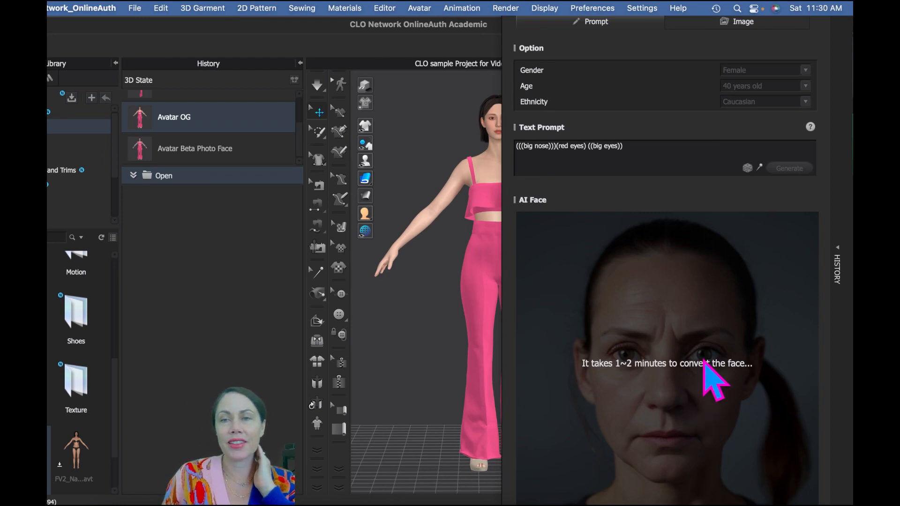
key("super+Tab")
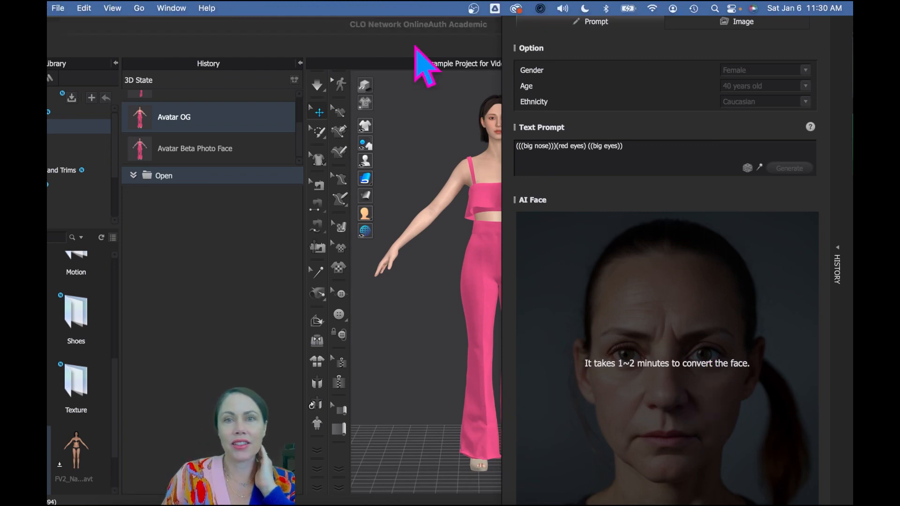
left_click(474, 9)
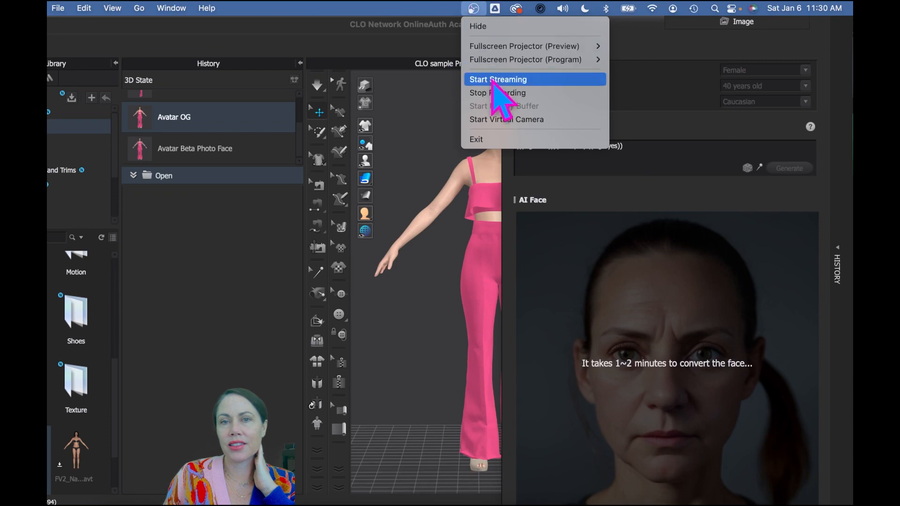
left_click(495, 93)
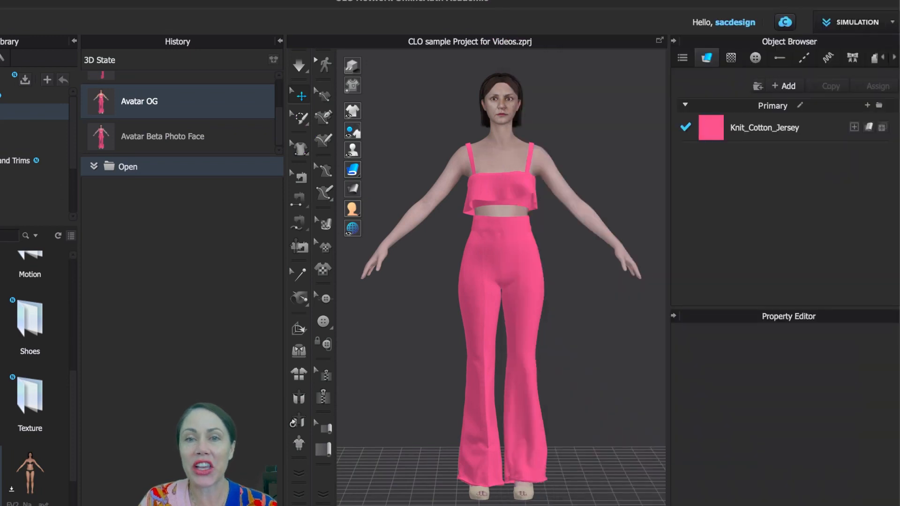
Step: Examine the converted face on the avatar up close and from several angles
scroll(521, 141, "up", 4)
middle_click_drag(541, 157, 518, 490)
scroll(464, 353, "up", 4)
middle_click_drag(525, 392, 567, 213)
right_click_drag(488, 238, 559, 246)
right_click_drag(515, 303, 481, 299)
scroll(481, 299, "down", 10)
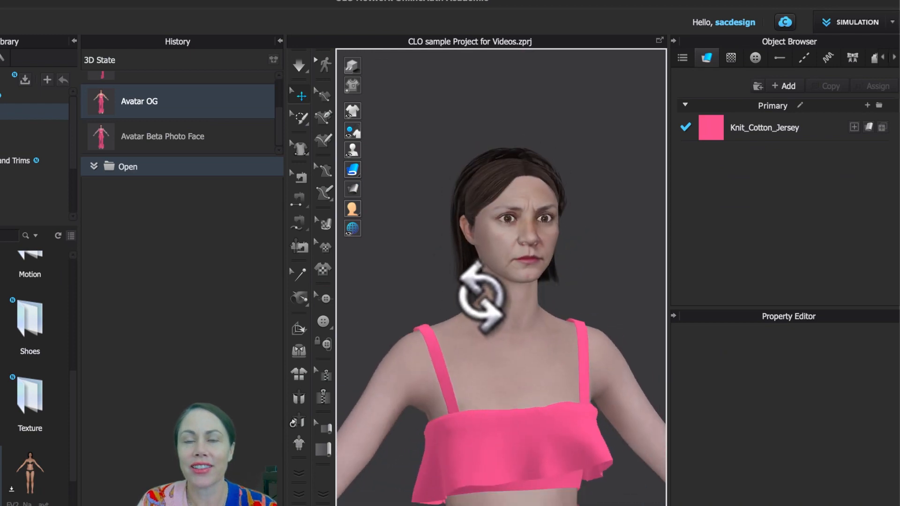
scroll(501, 303, "up", 4)
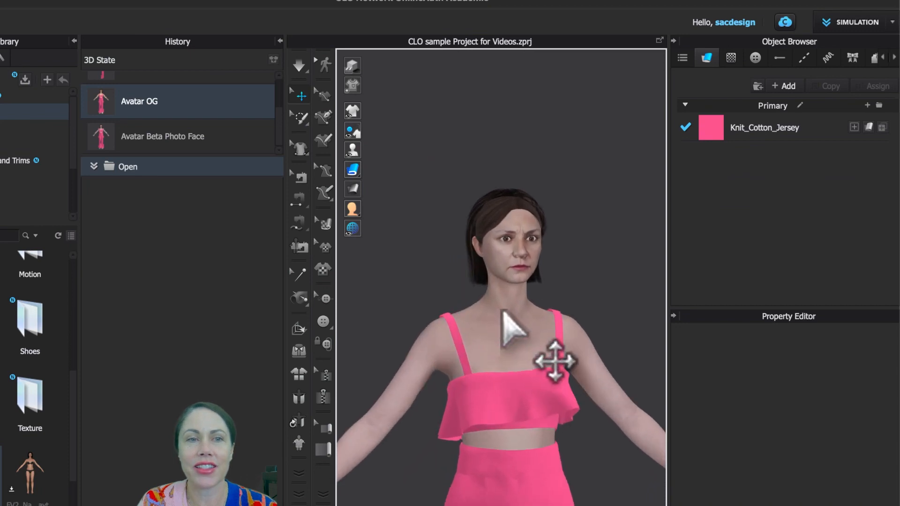
scroll(535, 151, "up", 2)
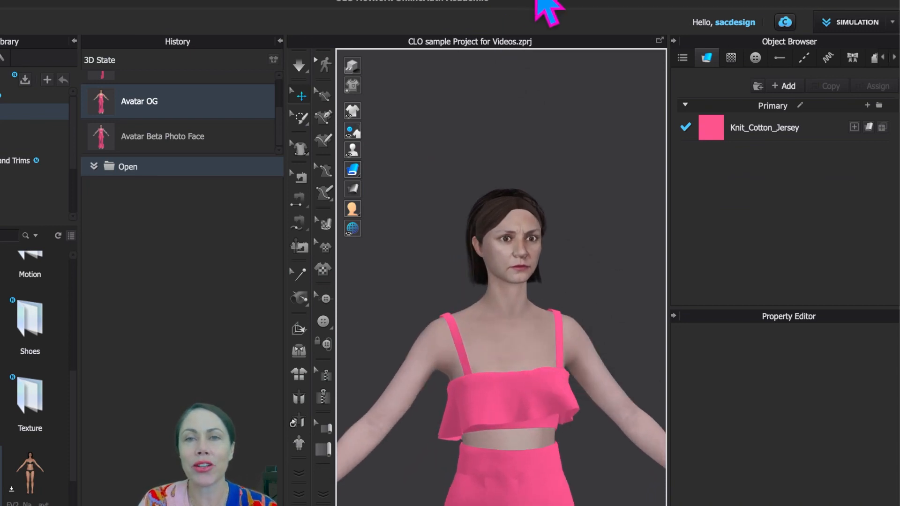
left_click(416, 1)
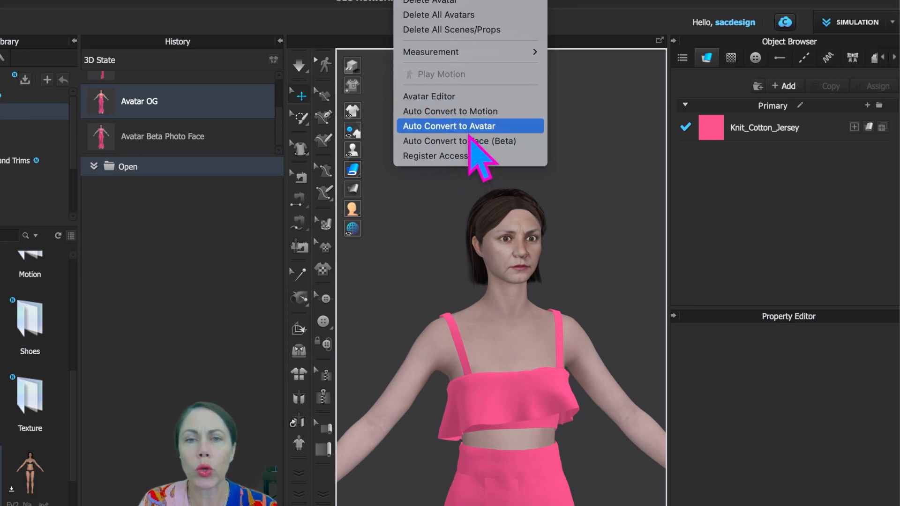
left_click(466, 131)
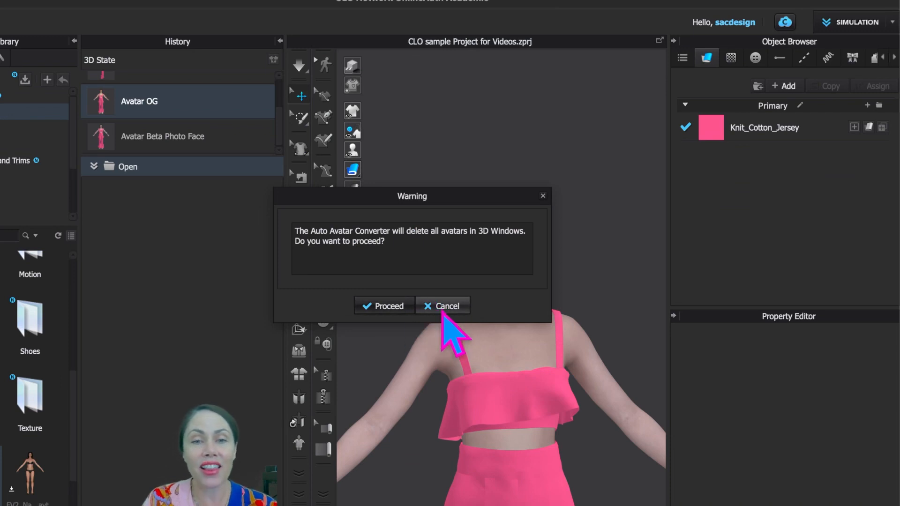
left_click(444, 309)
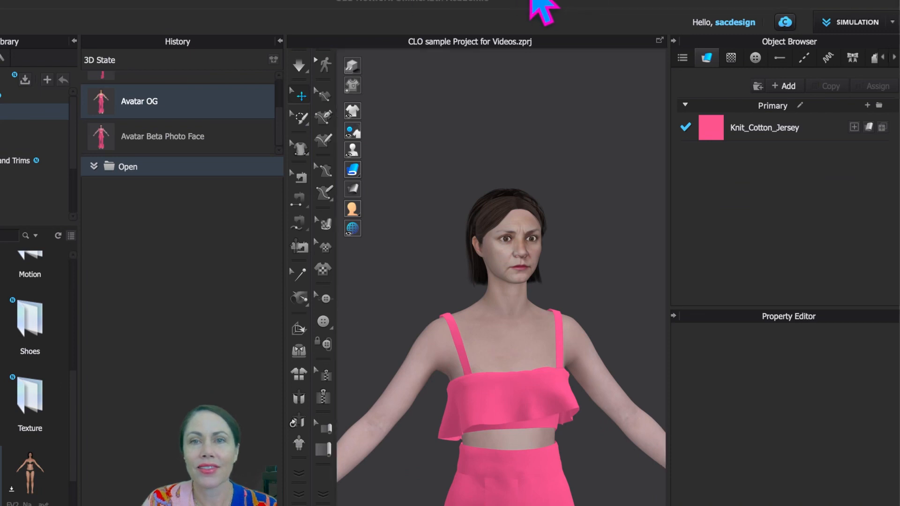
left_click(480, 2)
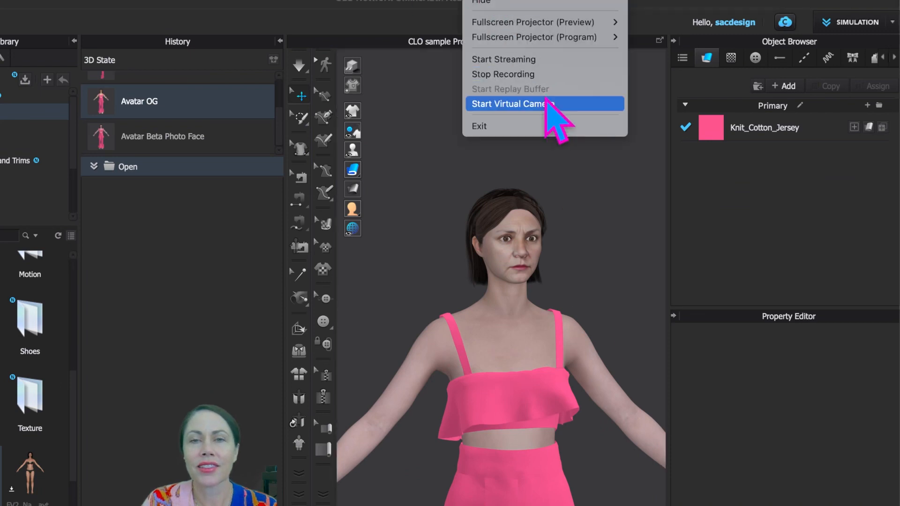
left_click(538, 75)
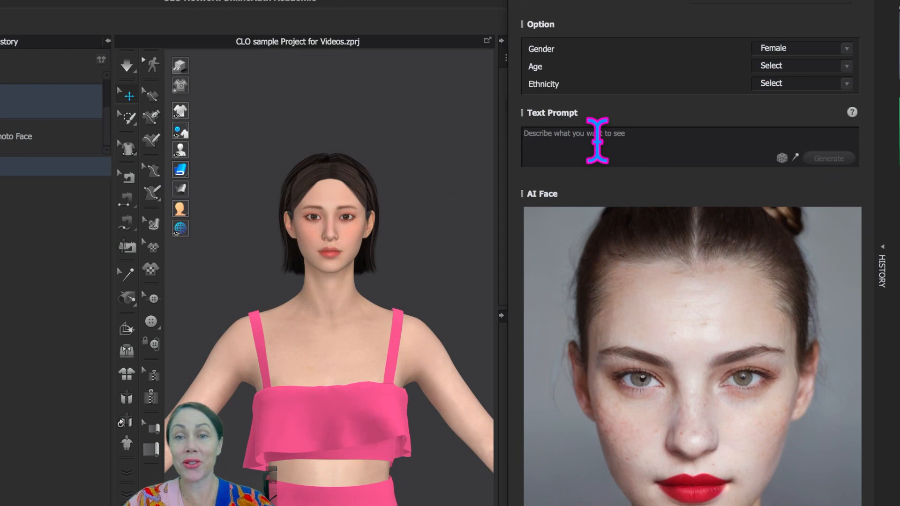
Step: Enter the text prompt "(taylor swift)(travis kelsie)" for the AI face
type("(taylor swift)(travis kelsie")
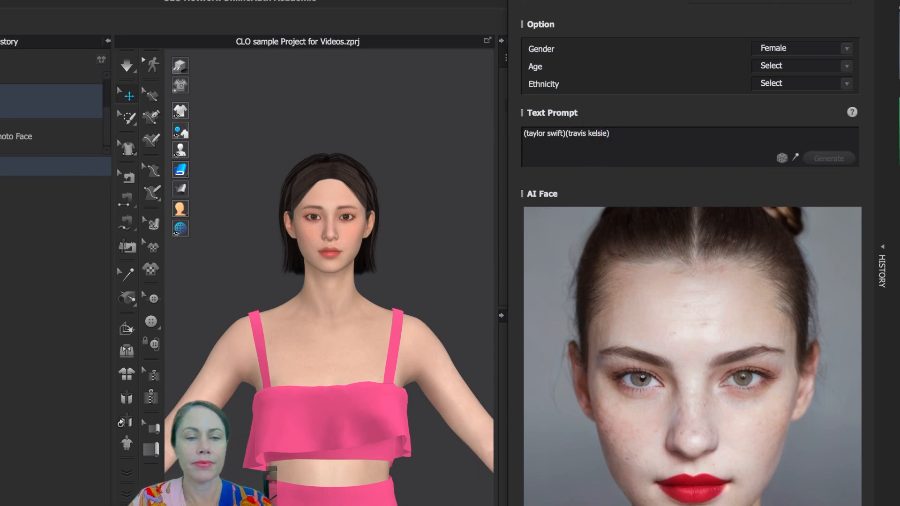
key("super+Tab")
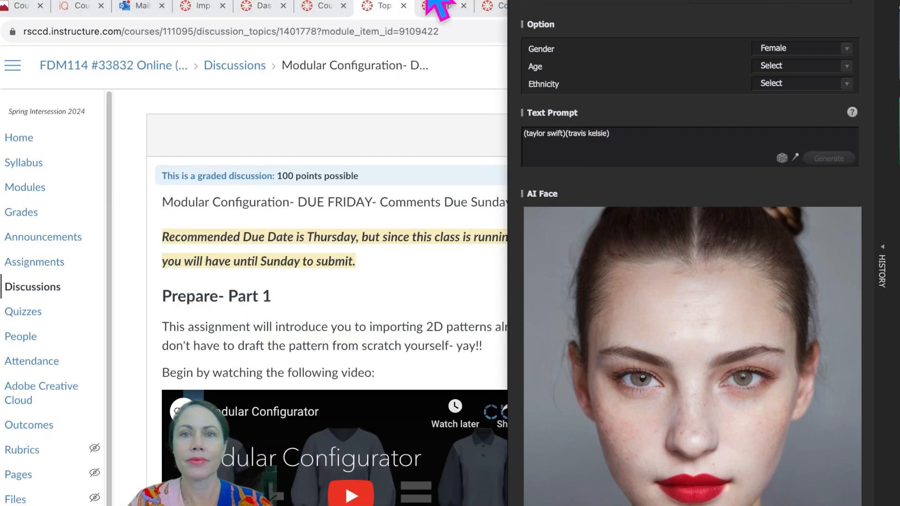
left_click(474, 1)
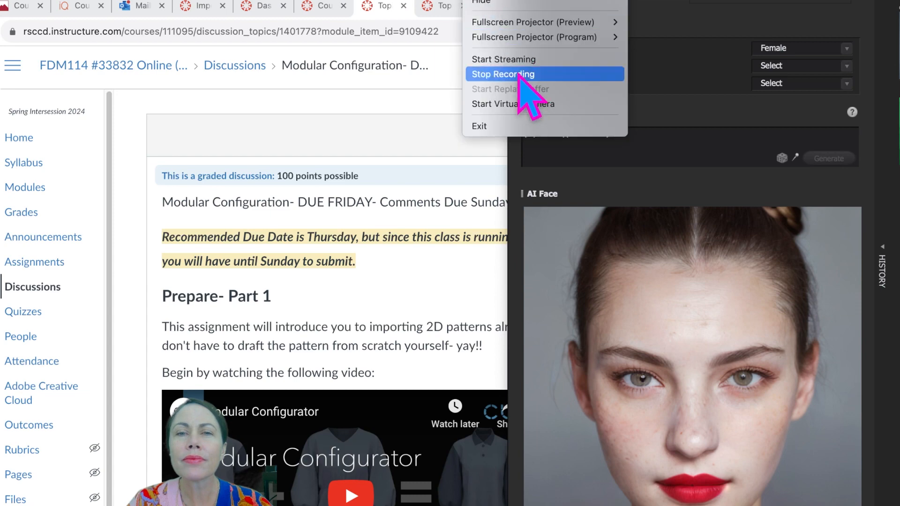
left_click(520, 75)
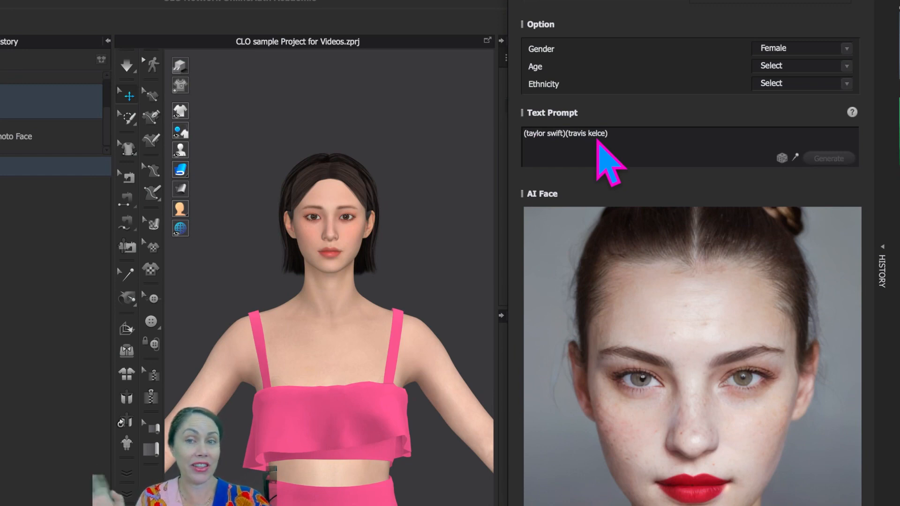
Step: Set the age to 20 years old and ethnicity to Caucasian, and generate the AI face from the prompt "(taylor swift)(travis kelce)"
left_click(771, 66)
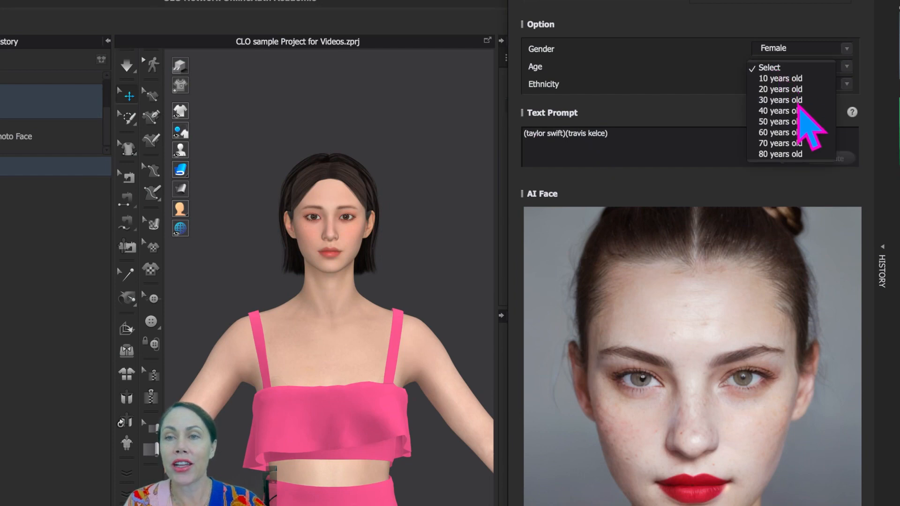
left_click(797, 89)
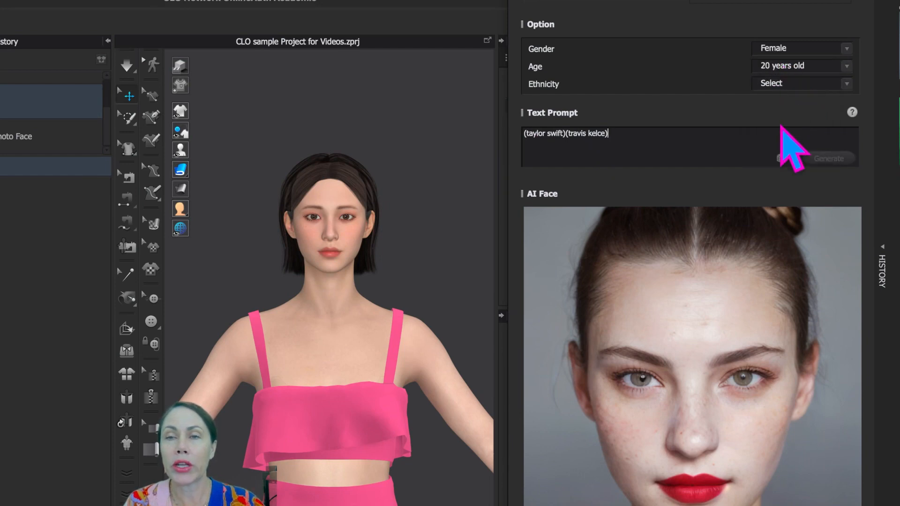
left_click(776, 84)
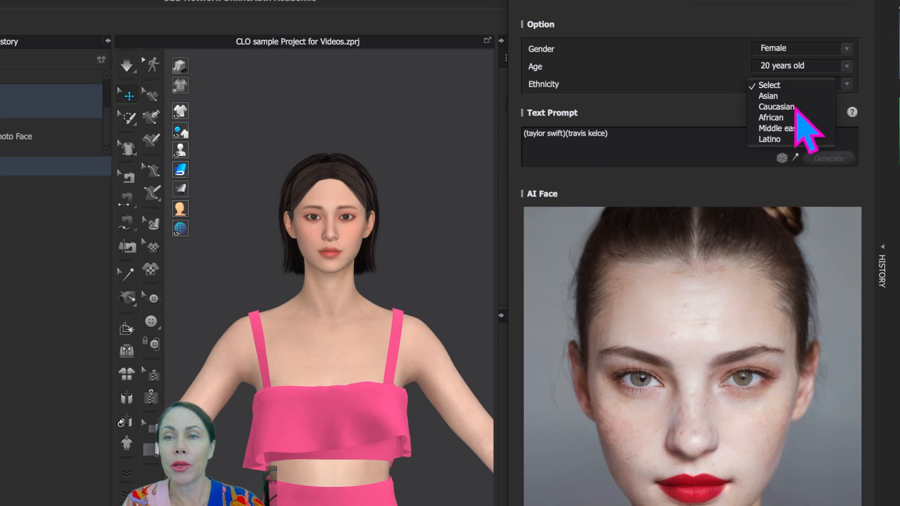
left_click(797, 107)
left_click(830, 159)
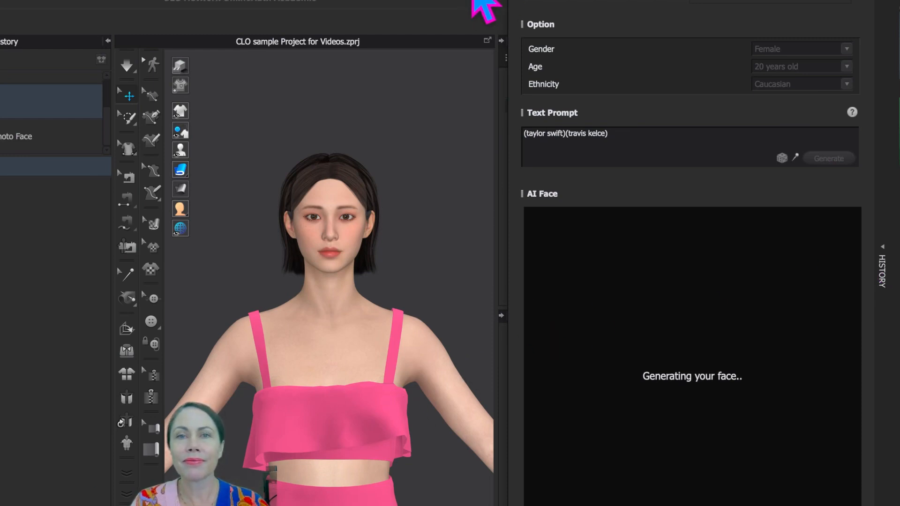
left_click(482, 2)
left_click(501, 74)
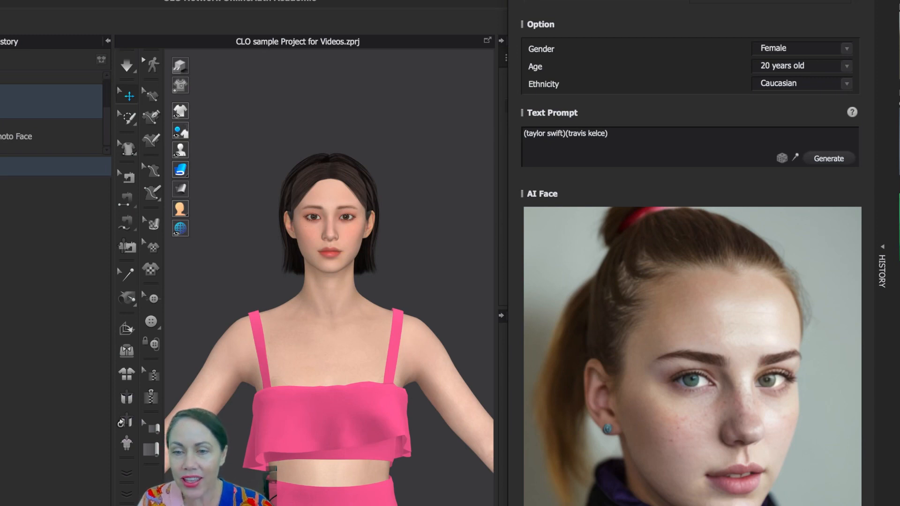
Step: Convert the generated ponytail face onto the avatar and inspect its head up close against the AI image
key("Return")
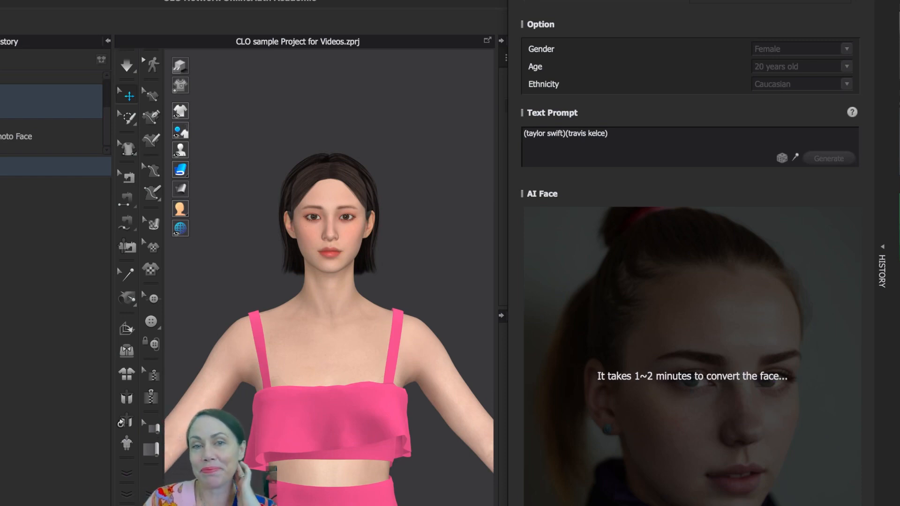
left_click(492, 6)
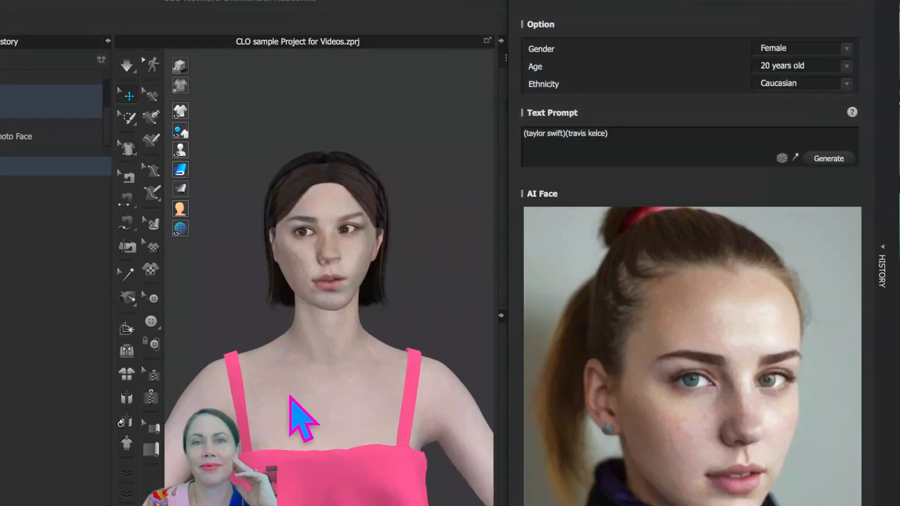
left_click(287, 401)
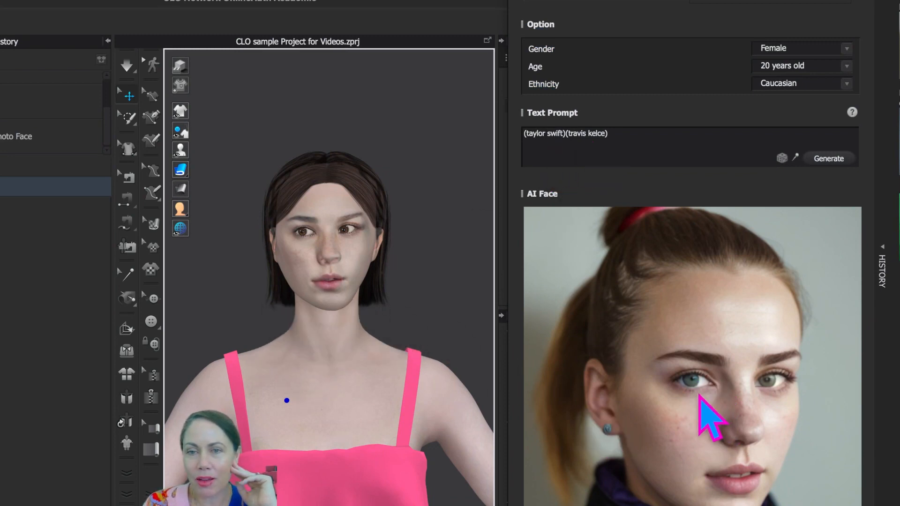
scroll(373, 276, "up", 5)
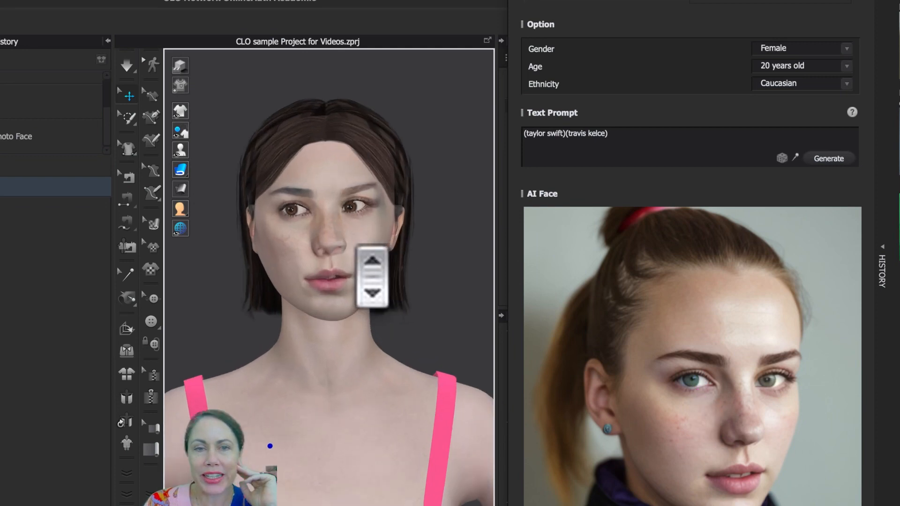
scroll(373, 277, "down", 3)
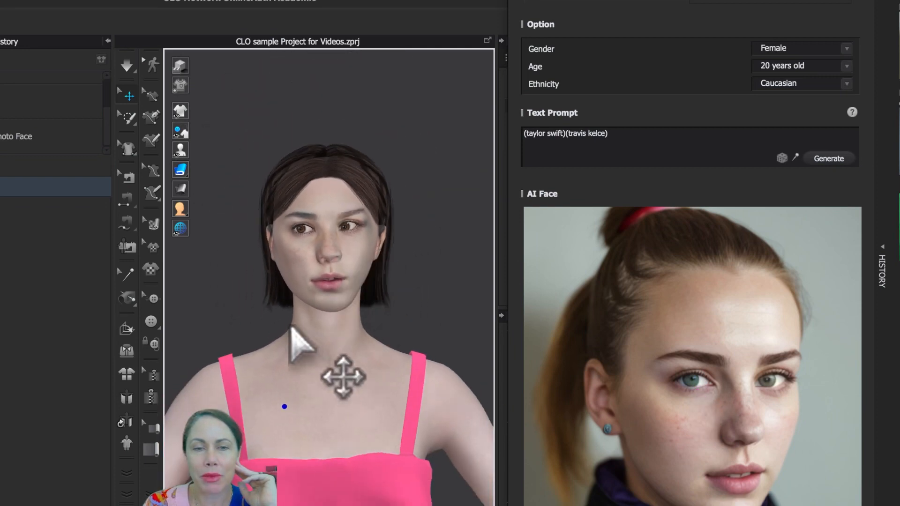
right_click_drag(341, 372, 293, 327)
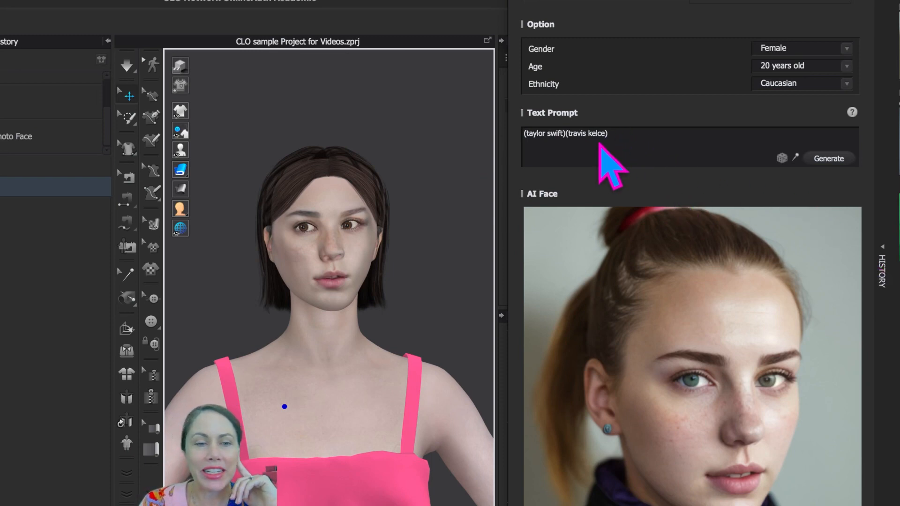
Step: Remove "(travis kelce)" from the text prompt and generate a new AI face from "(taylor swift)" alone
left_click(635, 129)
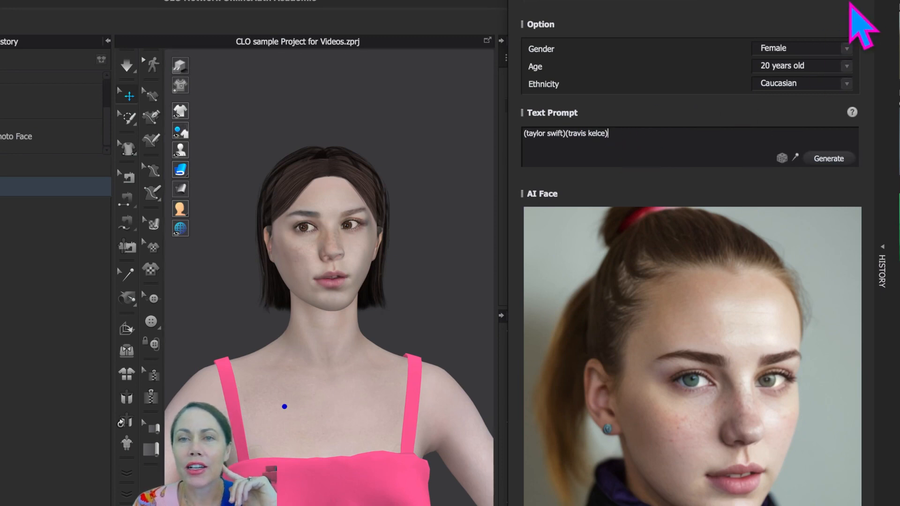
left_click_drag(627, 139, 569, 137)
key("BackSpace")
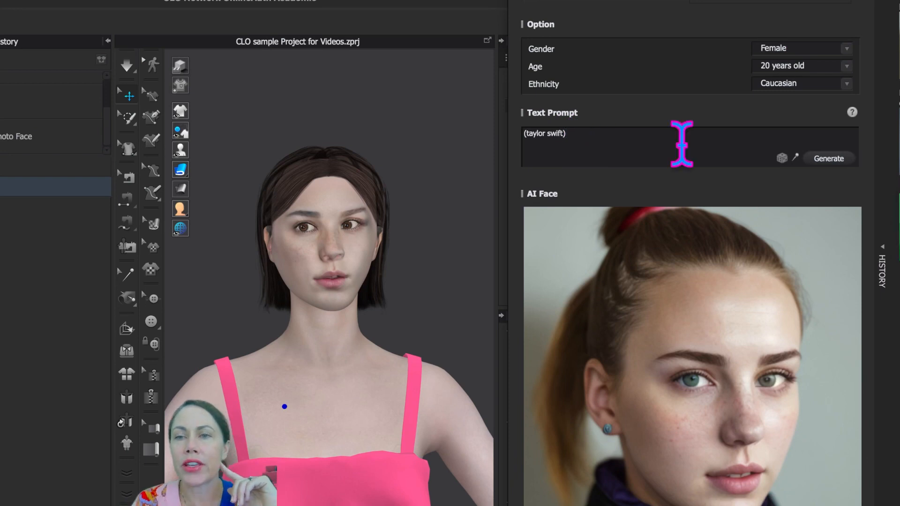
left_click(837, 159)
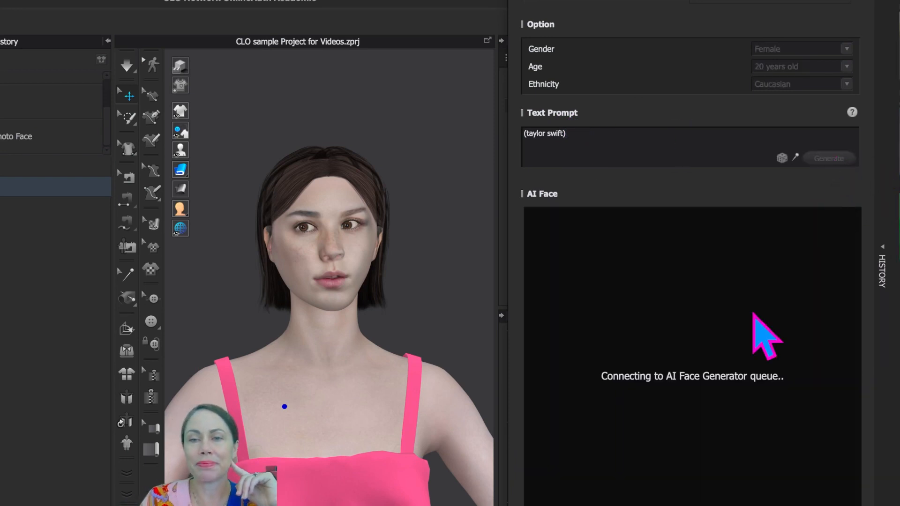
left_click(482, 4)
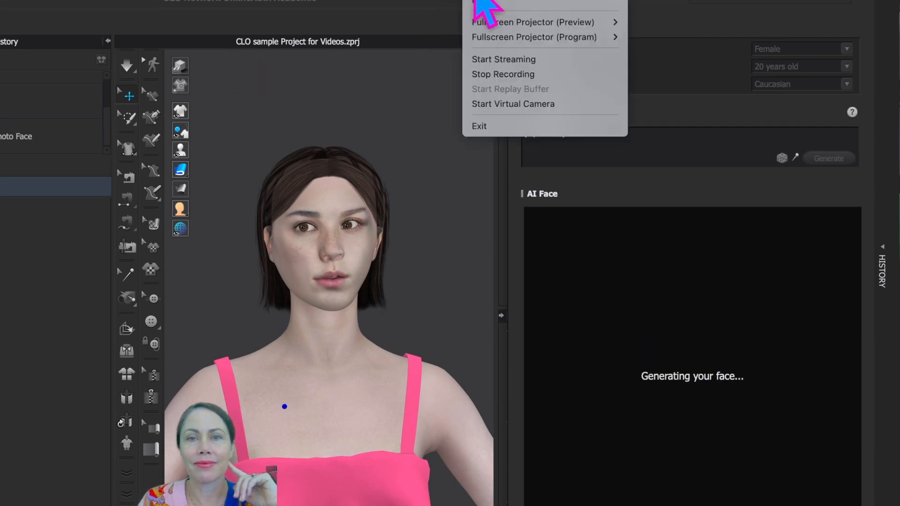
left_click(503, 74)
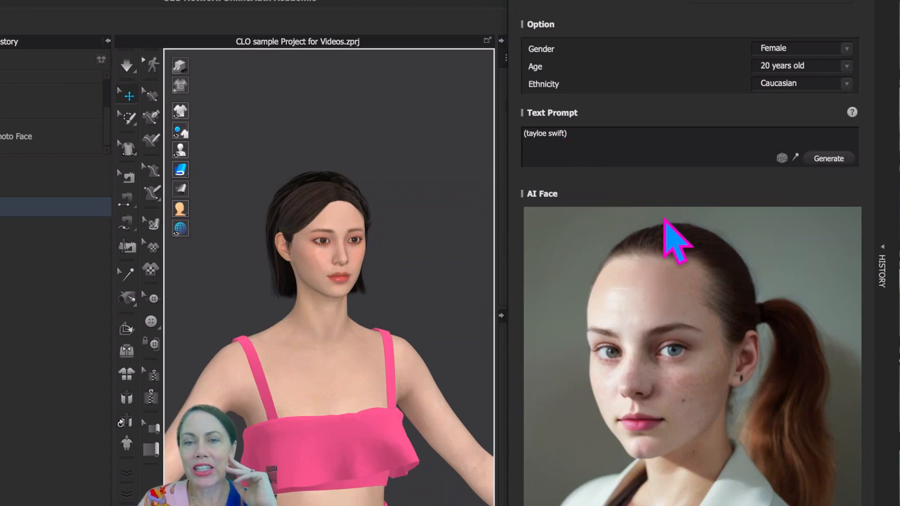
Step: Generate AI faces from the prompts "(tayloe swift)" and "(((tayloe swift)))", and convert the second one onto the avatar
left_click(830, 160)
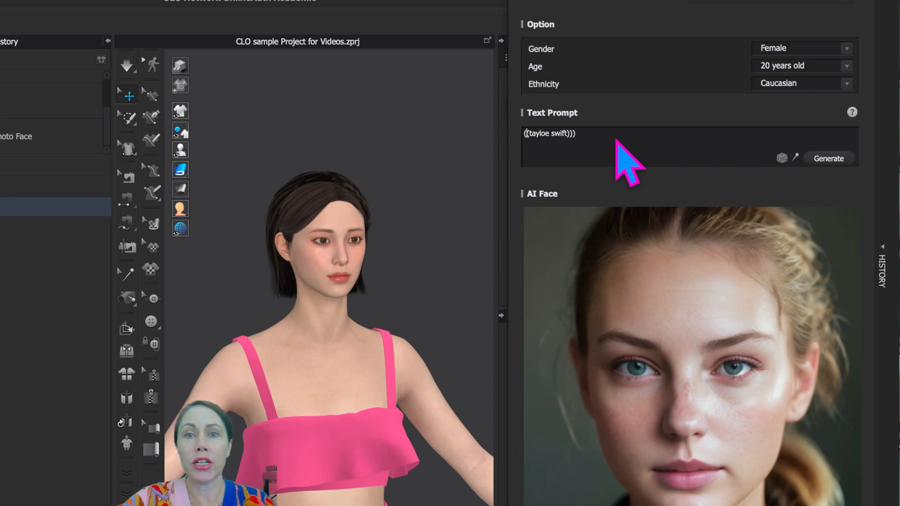
left_click(829, 159)
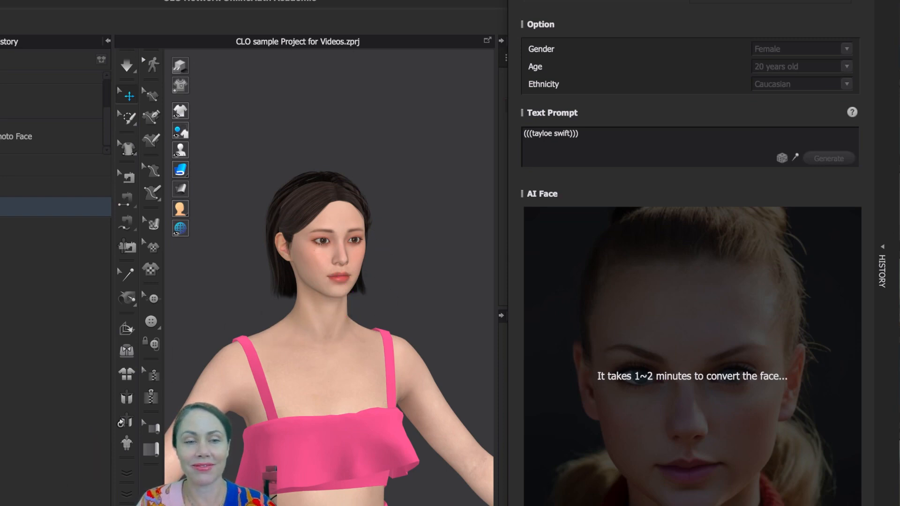
Step: Turn the converted avatar head towards the front and compare it with the generated AI face image
left_click(482, 2)
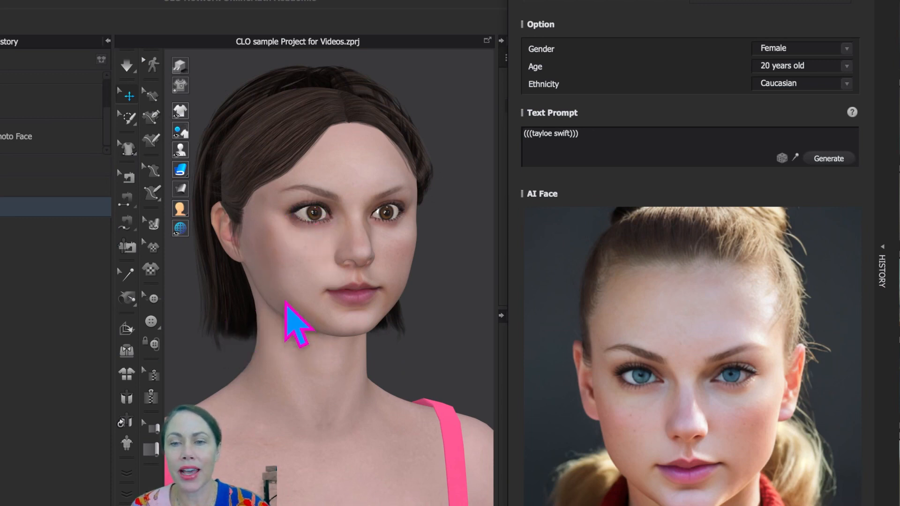
right_click_drag(283, 302, 346, 339)
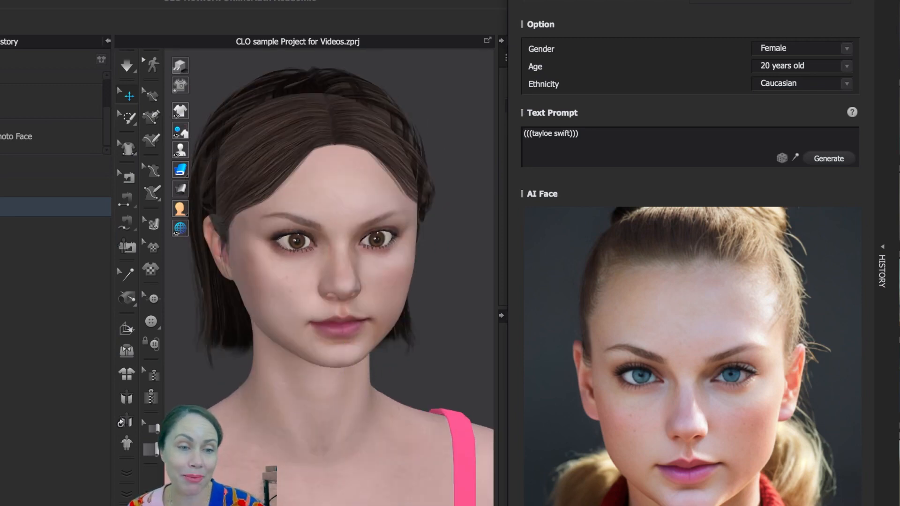
left_click(474, 1)
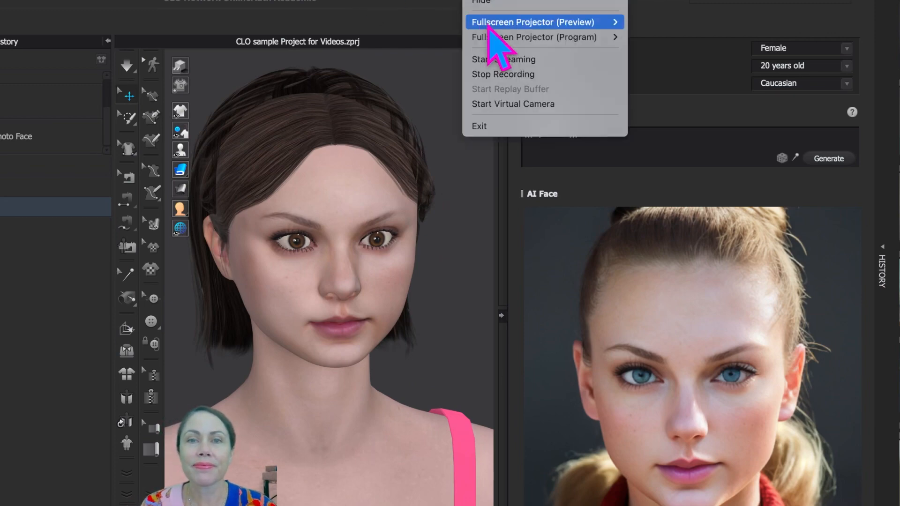
left_click(492, 77)
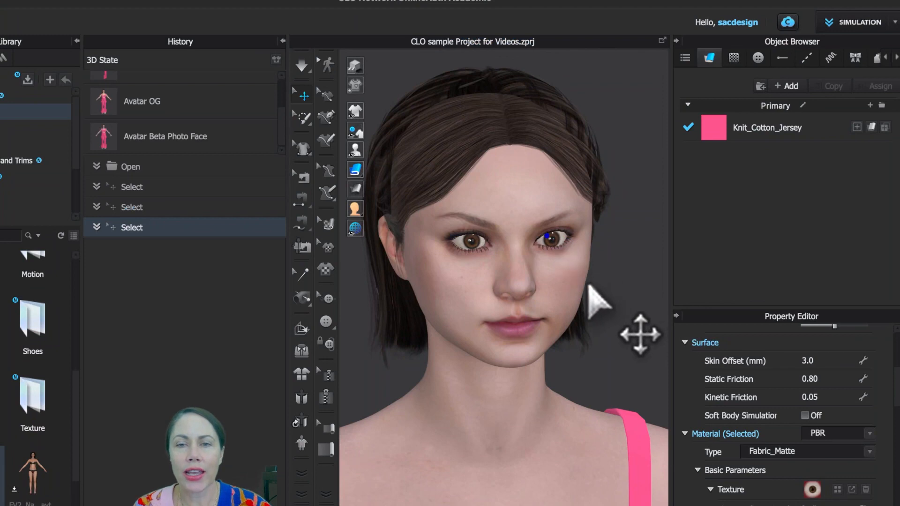
Step: Select the avatar's eye and open its texture image for editing in Adobe Photoshop 2021
left_click(554, 242)
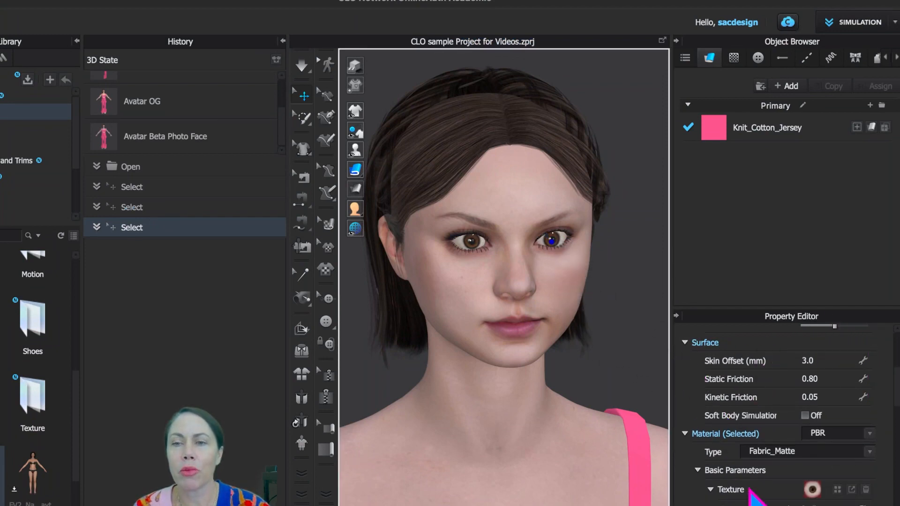
scroll(800, 361, "up", 5)
scroll(809, 425, "down", 2)
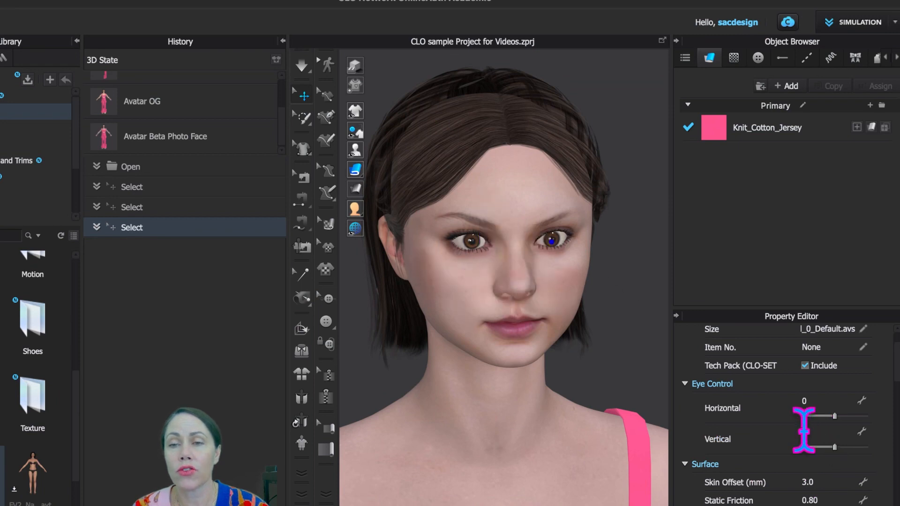
scroll(844, 464, "down", 2)
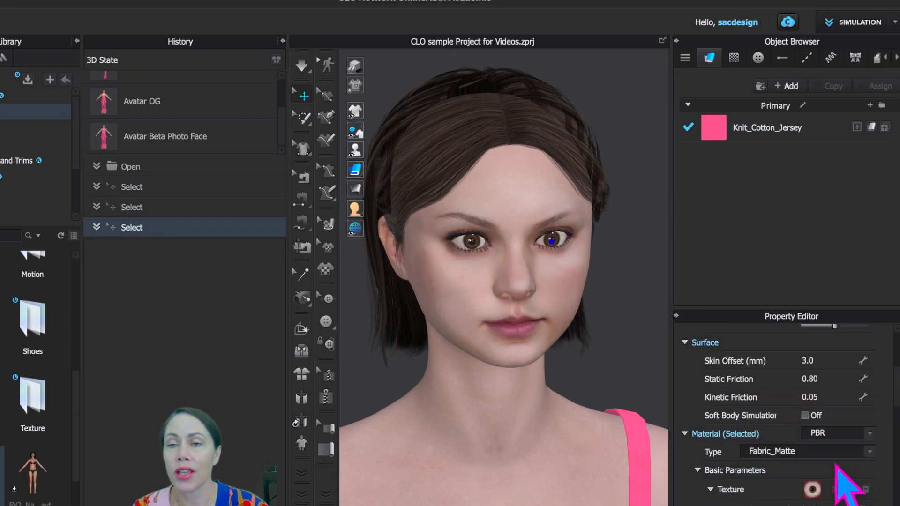
scroll(826, 427, "down", 2)
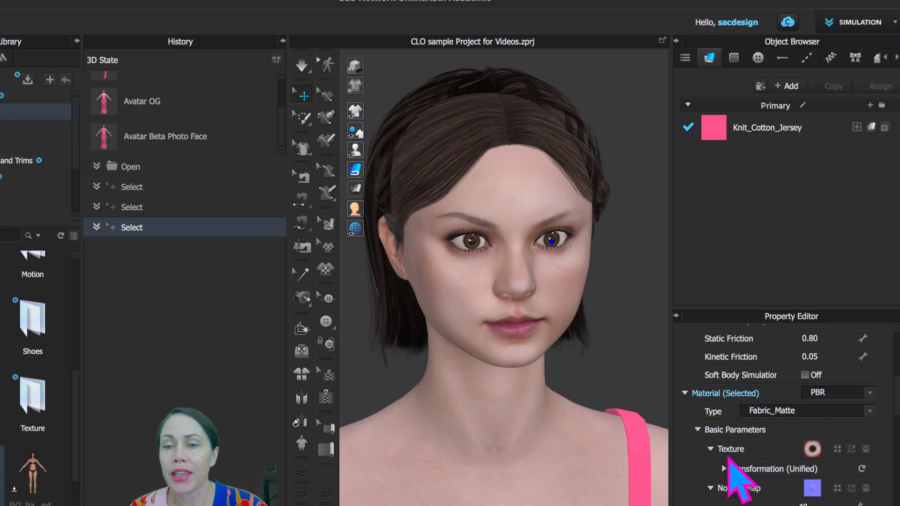
scroll(731, 464, "down", 4)
scroll(759, 469, "up", 4)
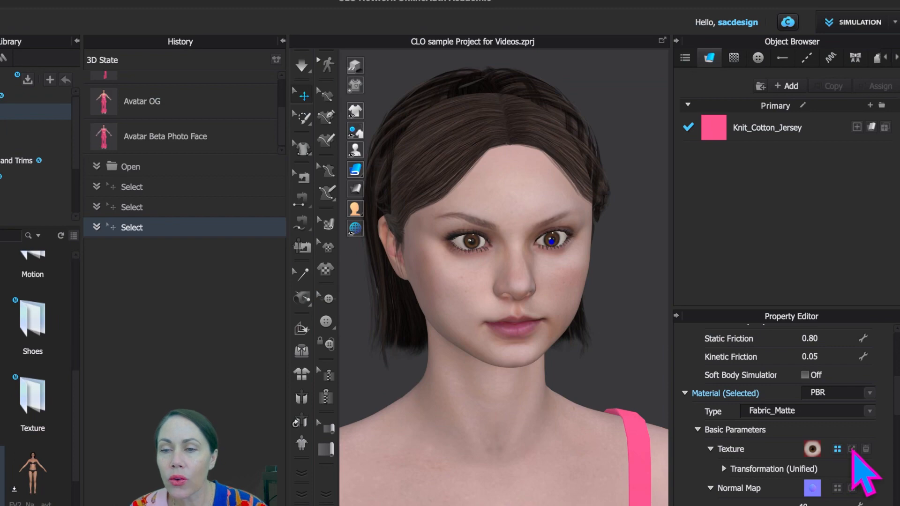
left_click(852, 449)
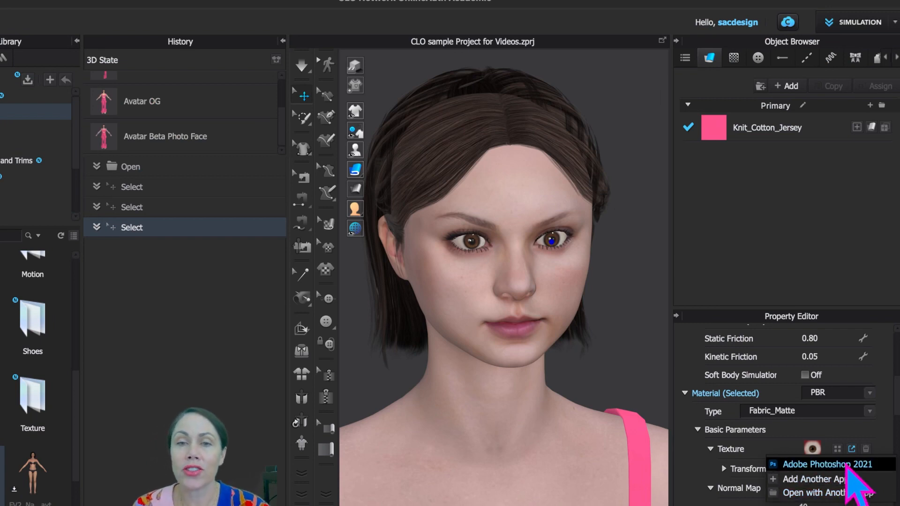
left_click(844, 464)
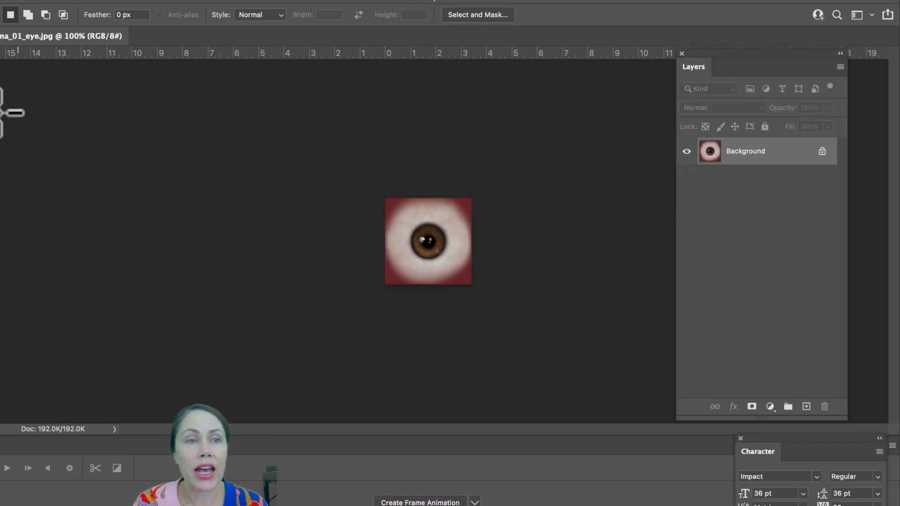
Step: Unlock the eye image's Background layer so that it becomes editable, viewing the iris up close
key("v")
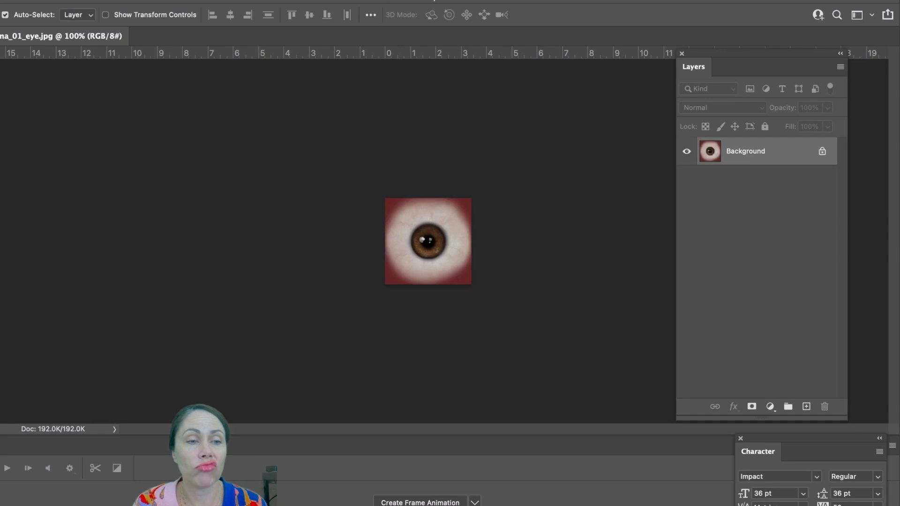
key("z")
left_click_drag(428, 227, 530, 299)
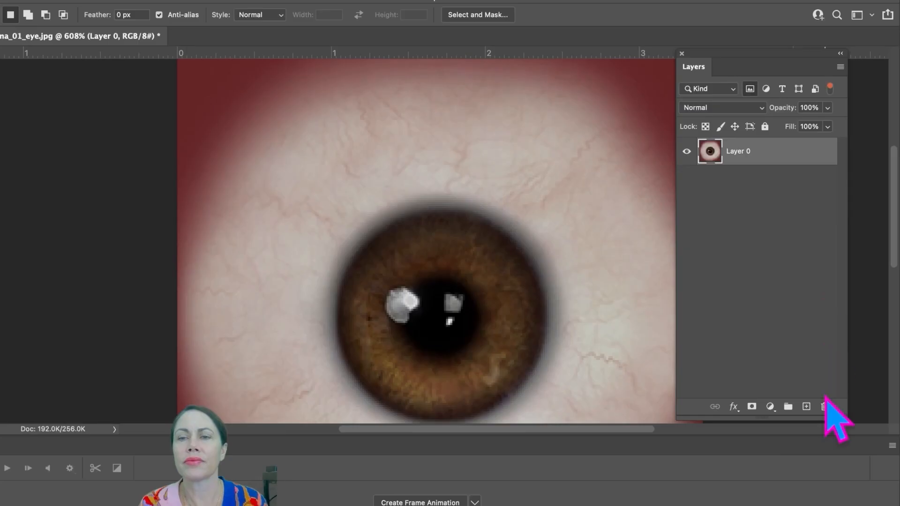
left_click(770, 406)
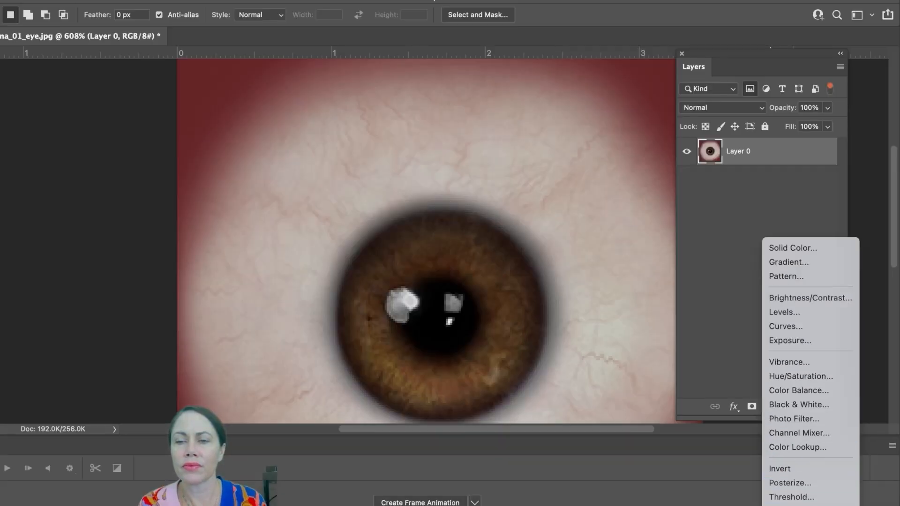
left_click(724, 305)
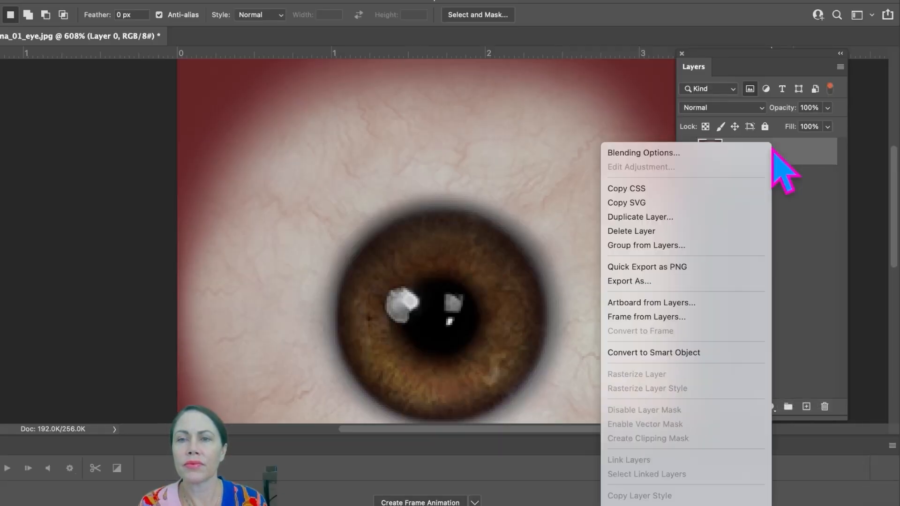
right_click(772, 150)
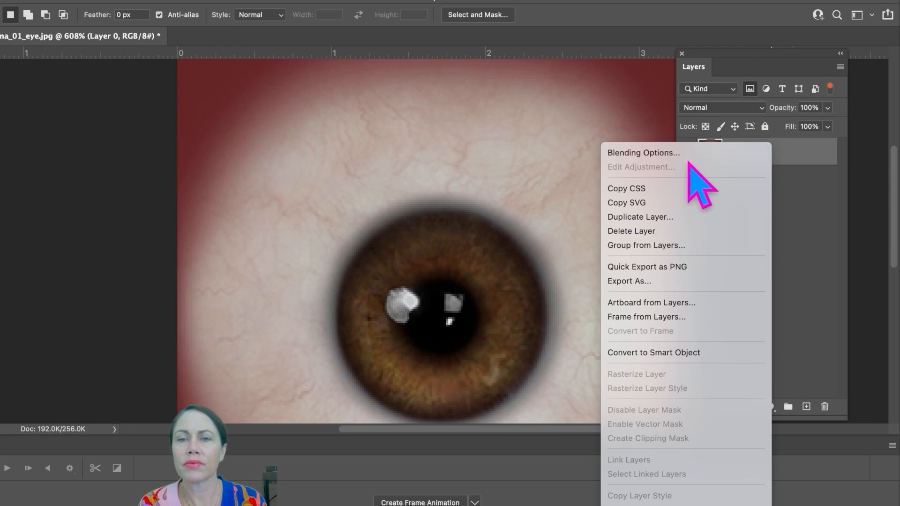
left_click(812, 282)
Step: Duplicate Layer 0 as "Layer 0 copy" within the FV2_Yuna_01_eye.jpg document
right_click(797, 153)
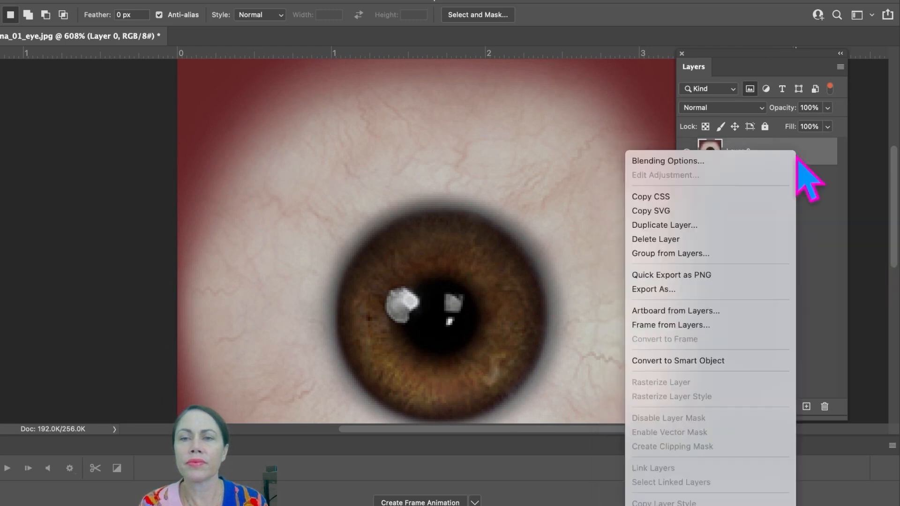
left_click(710, 226)
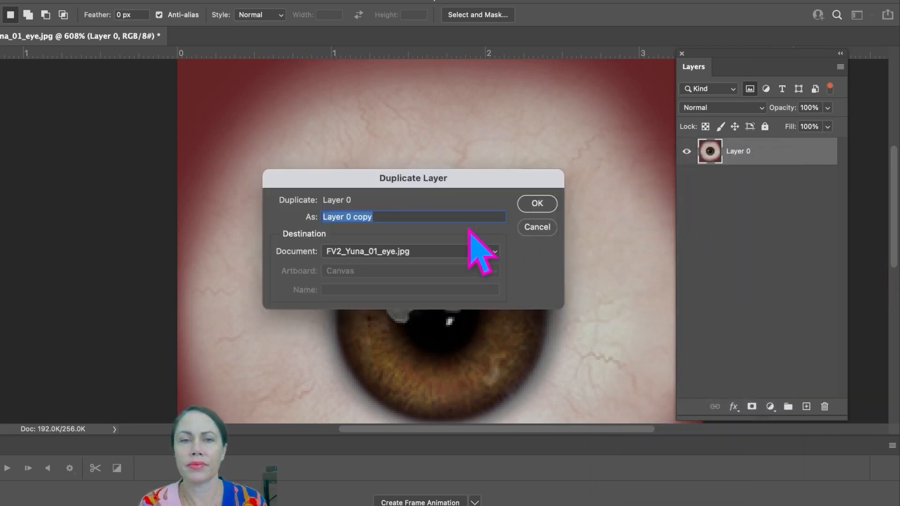
left_click(535, 204)
left_click(686, 179)
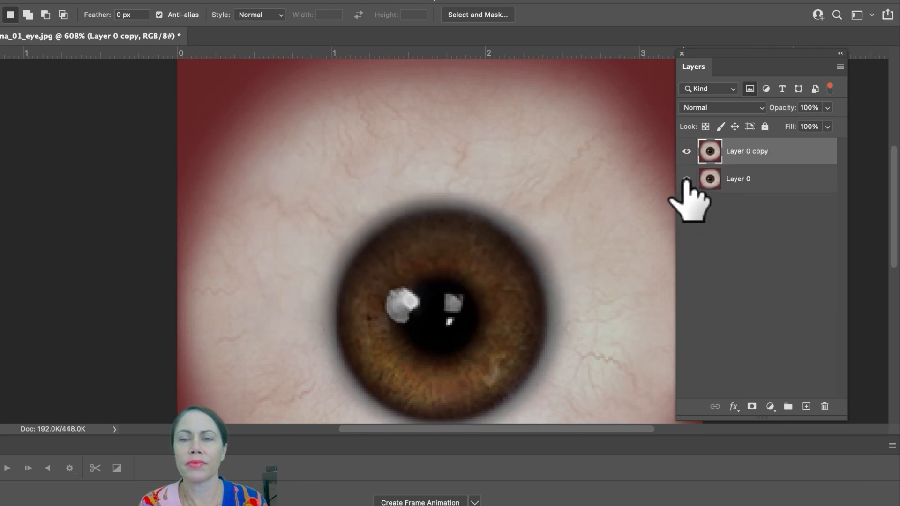
left_click(685, 181)
left_click(819, 185)
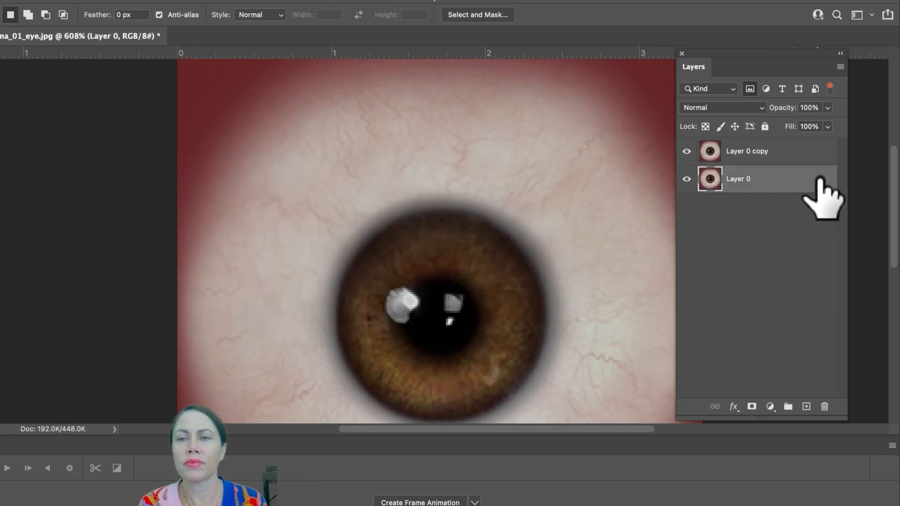
right_click(826, 190)
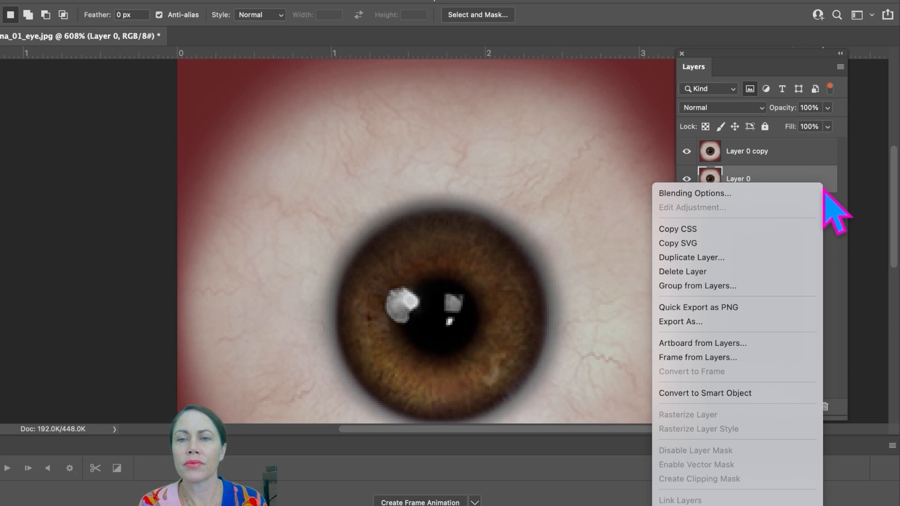
left_click(837, 255)
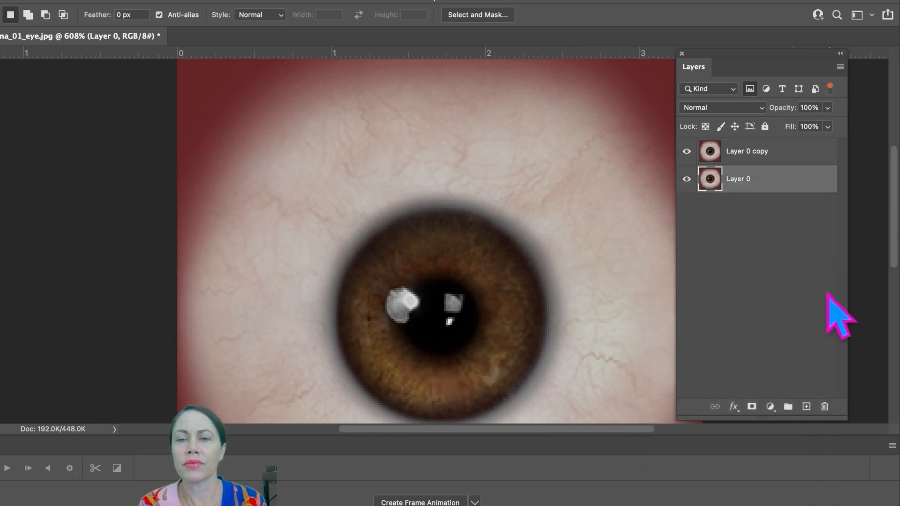
right_click(747, 180)
left_click(770, 234)
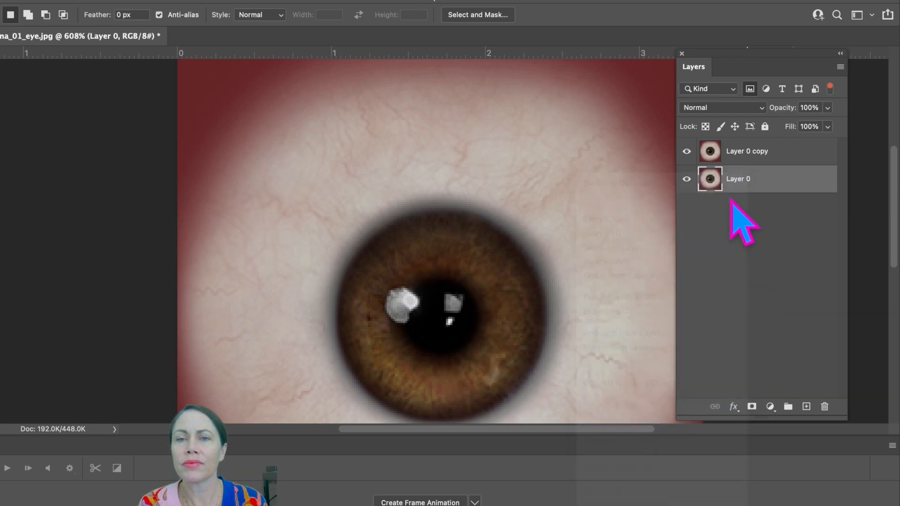
Step: Hide Layer 0 and draw a circular selection around the brown iris on Layer 0 copy
left_click(687, 179)
left_click(768, 154)
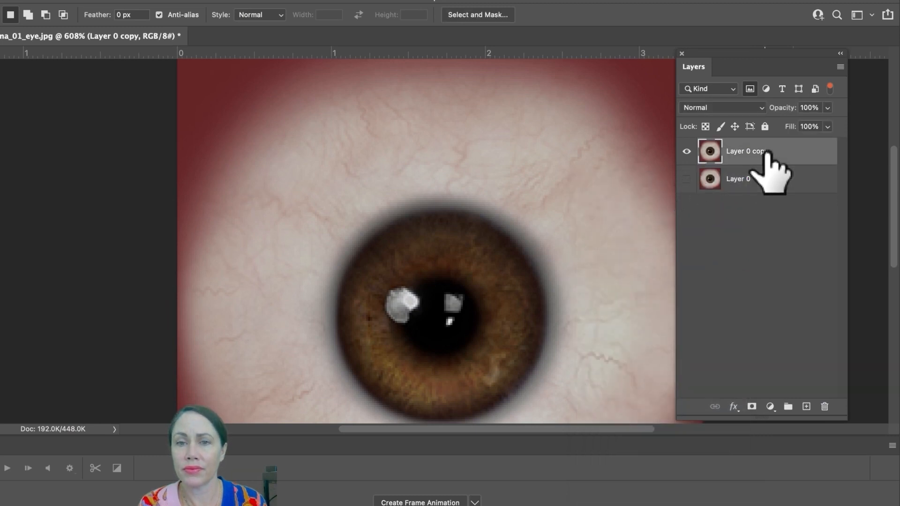
left_click_drag(337, 210, 549, 419)
Step: Feather the circular selection around the iris
left_click(206, 3)
mouse_move(200, 2)
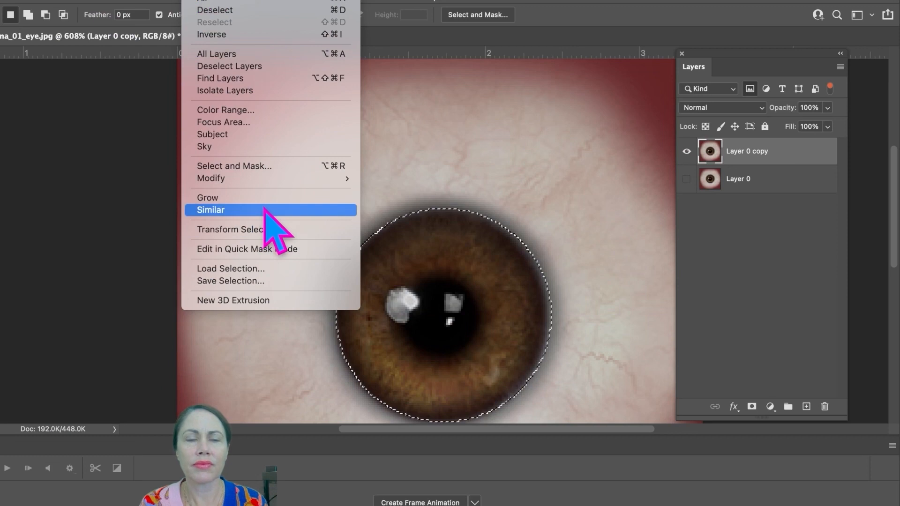
mouse_move(270, 178)
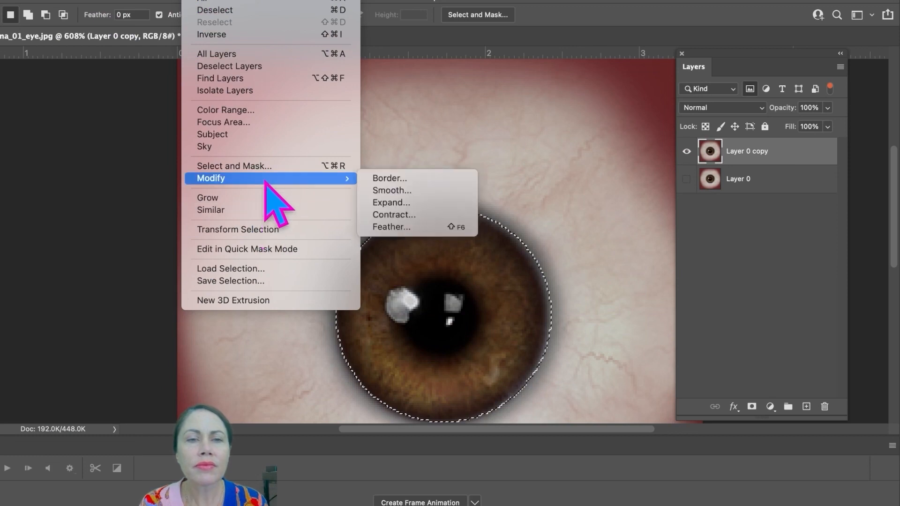
left_click(392, 227)
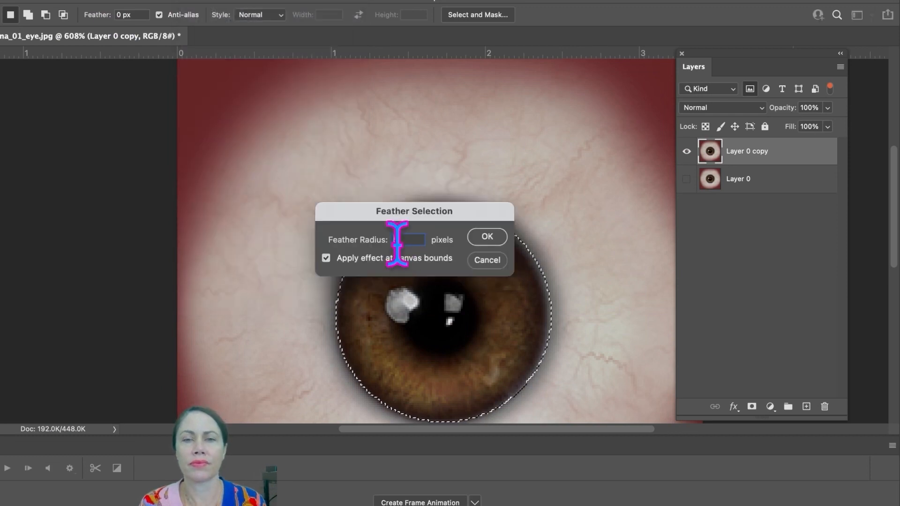
left_click(484, 237)
Step: Start a Replace Color adjustment on the selected iris and sample its brown as the color to replace
left_click(99, 1)
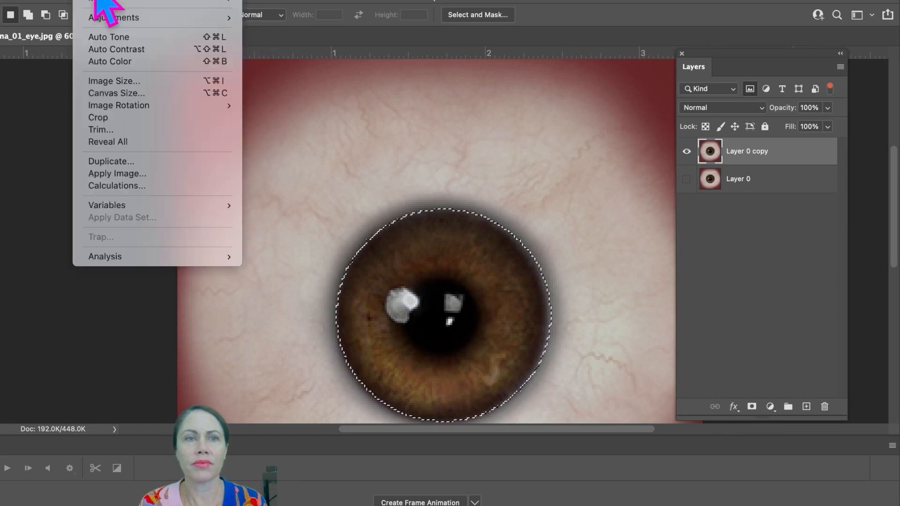
mouse_move(115, 17)
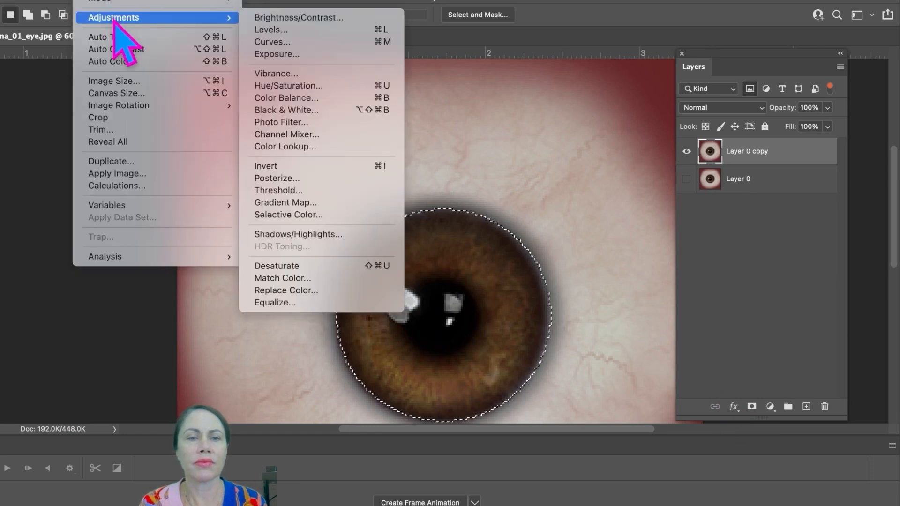
left_click(342, 291)
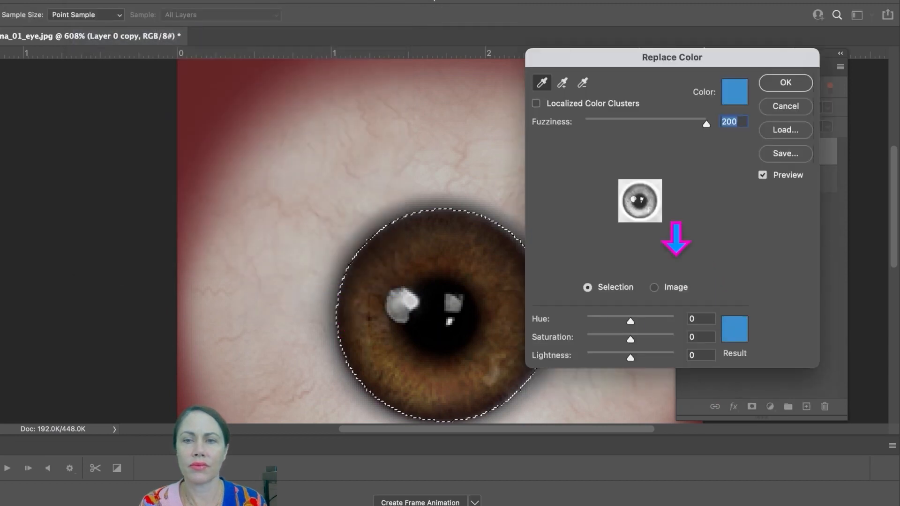
left_click(482, 264)
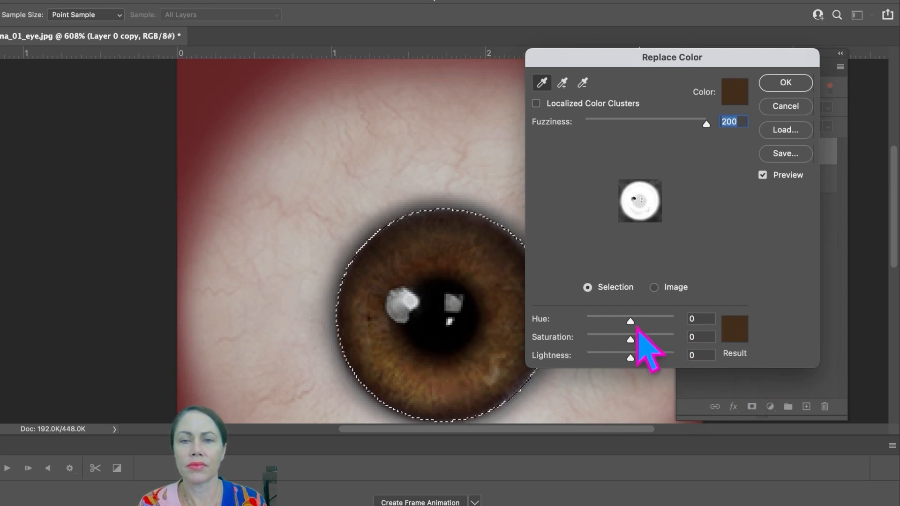
Step: Turn the iris blue by setting the replacement hue to +164, saturation to +16 and lightness to +19, and apply it
left_click_drag(663, 341, 773, 362)
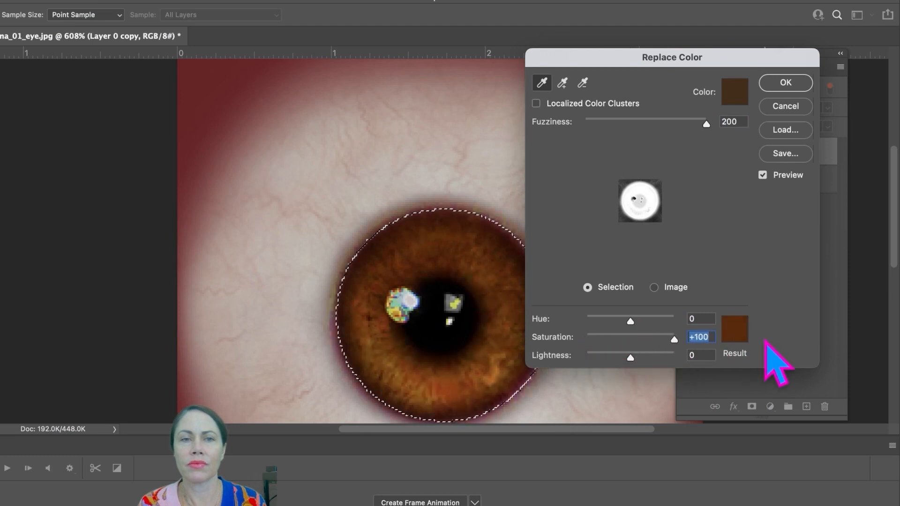
left_click_drag(631, 327, 721, 323)
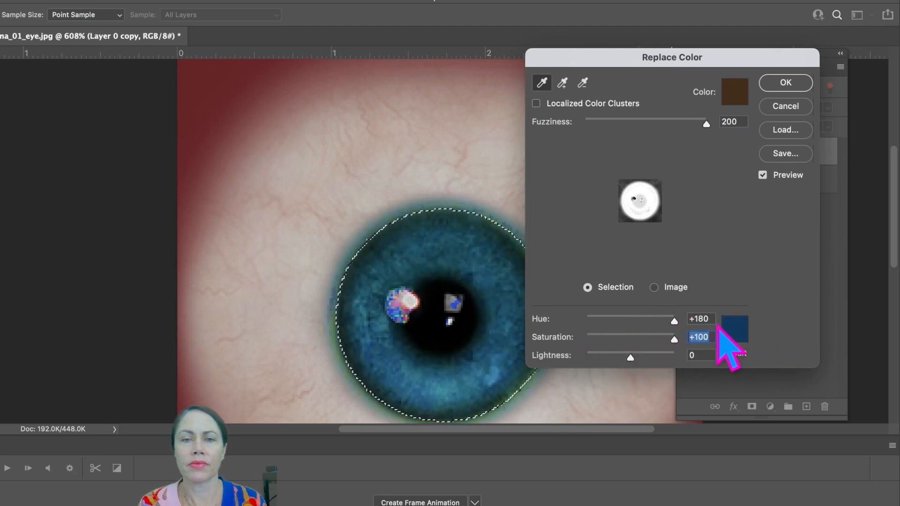
left_click_drag(631, 359, 661, 339)
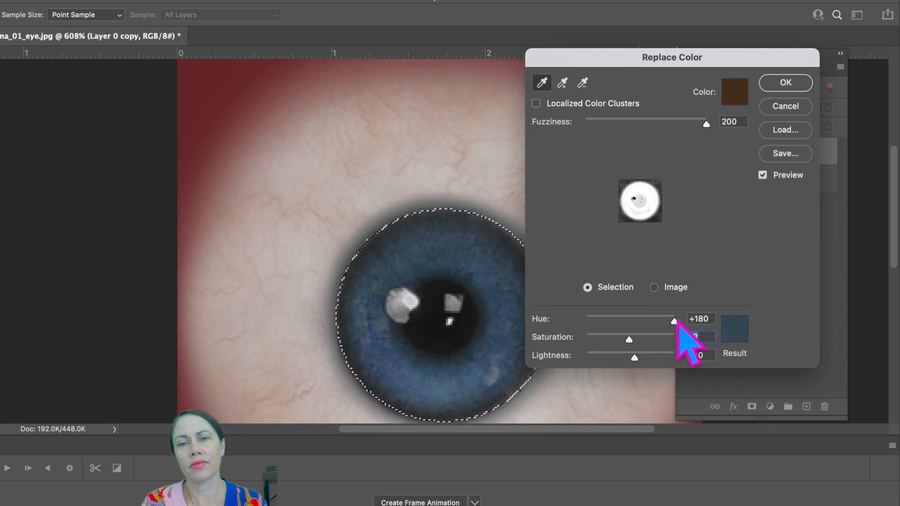
left_click_drag(636, 357, 639, 359)
left_click_drag(672, 322, 671, 322)
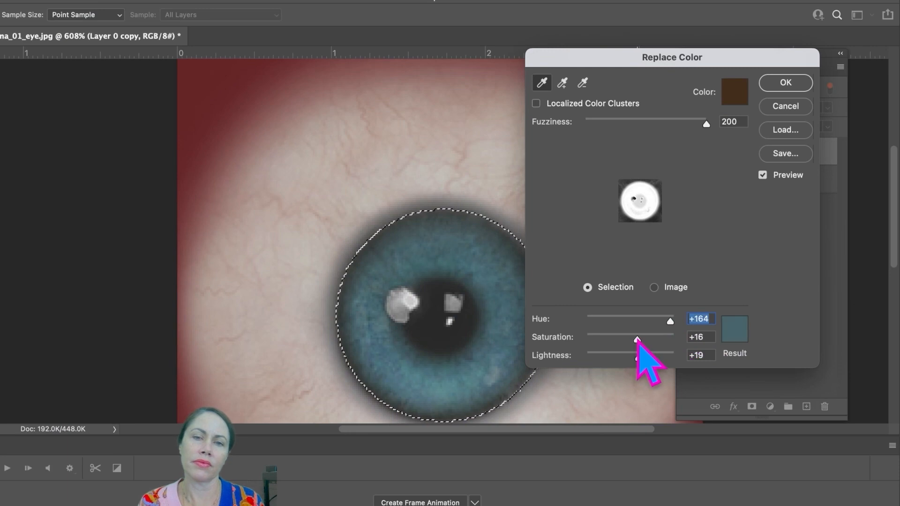
left_click(637, 340)
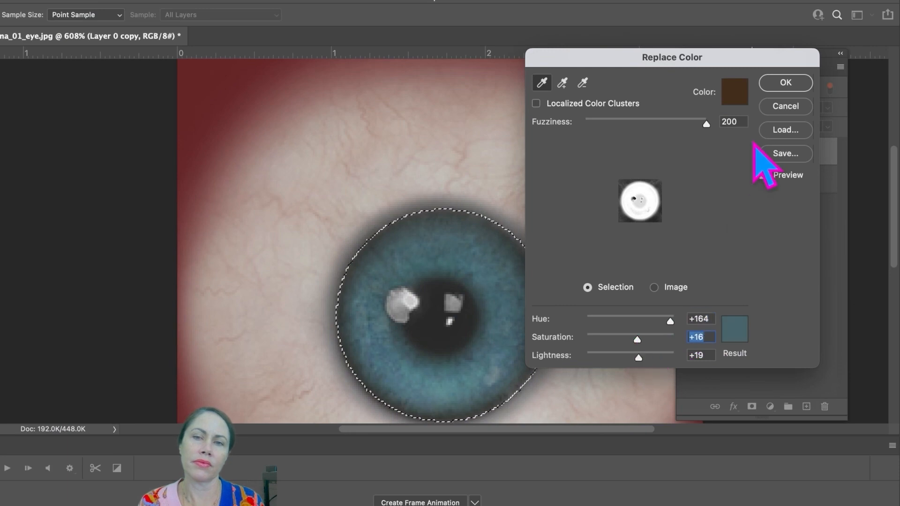
left_click(772, 83)
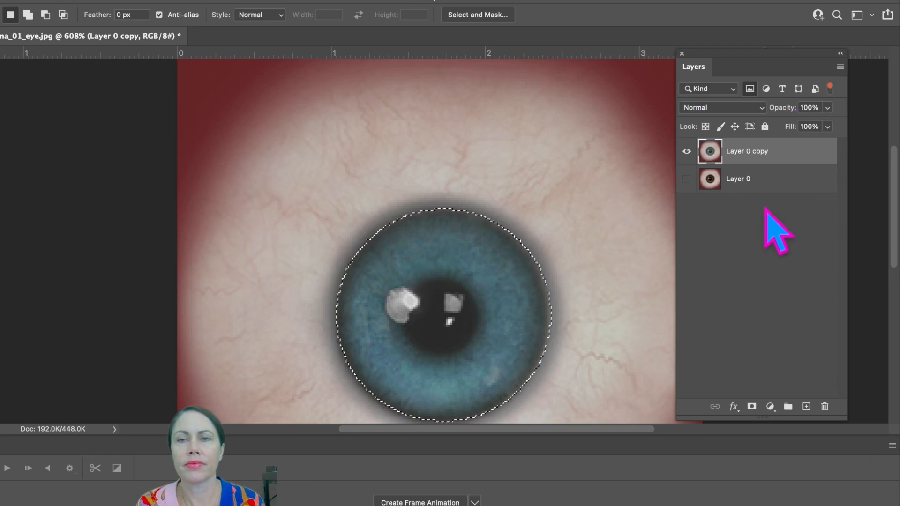
Step: Export the recoloured eye image as a PNG named FV2_Yuna_01_eyeBLUE.png in the 1159 folder
left_click(43, 6)
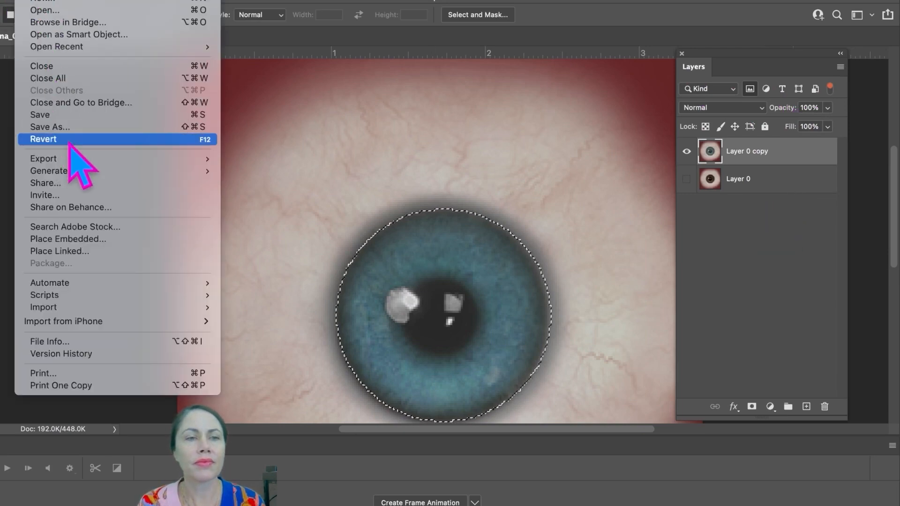
mouse_move(89, 160)
left_click(271, 159)
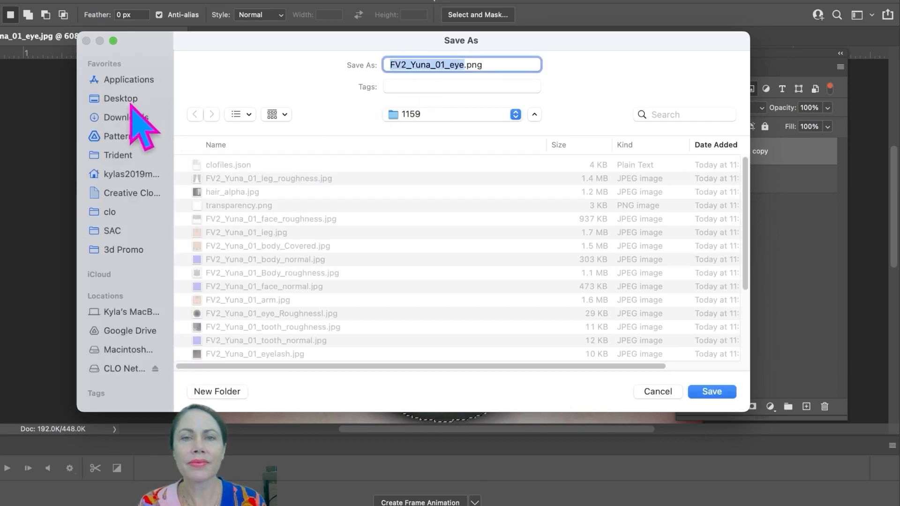
left_click(464, 65)
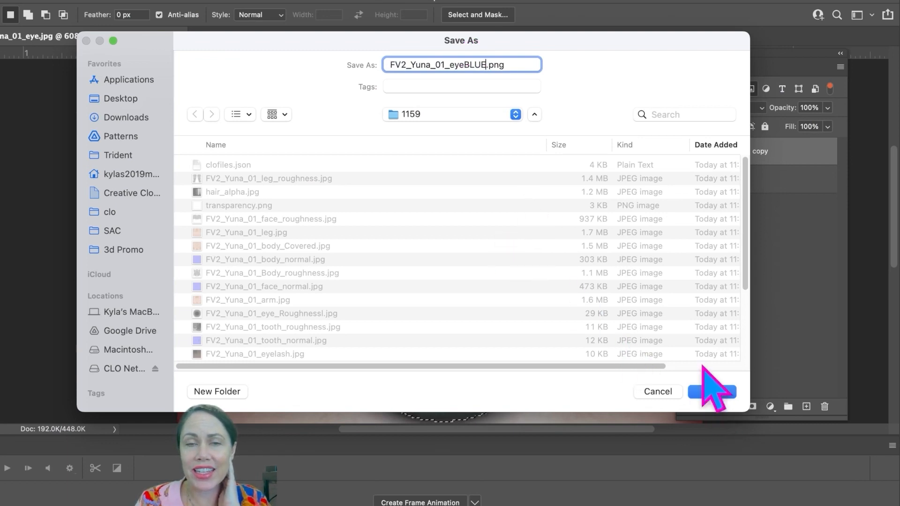
left_click(713, 392)
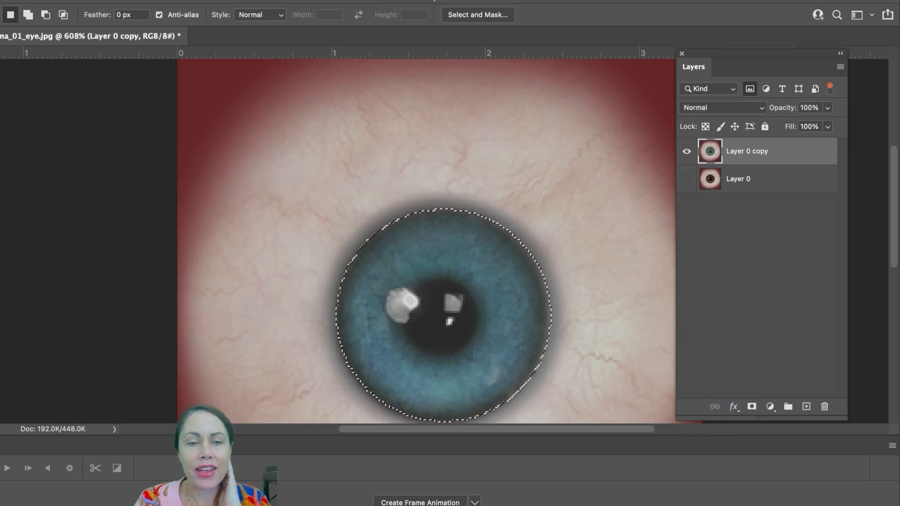
Step: Switch to CLO and load FV2_Yuna_01_eyeBLUE.png as the texture of the avatar's selected eye
key("super+Tab")
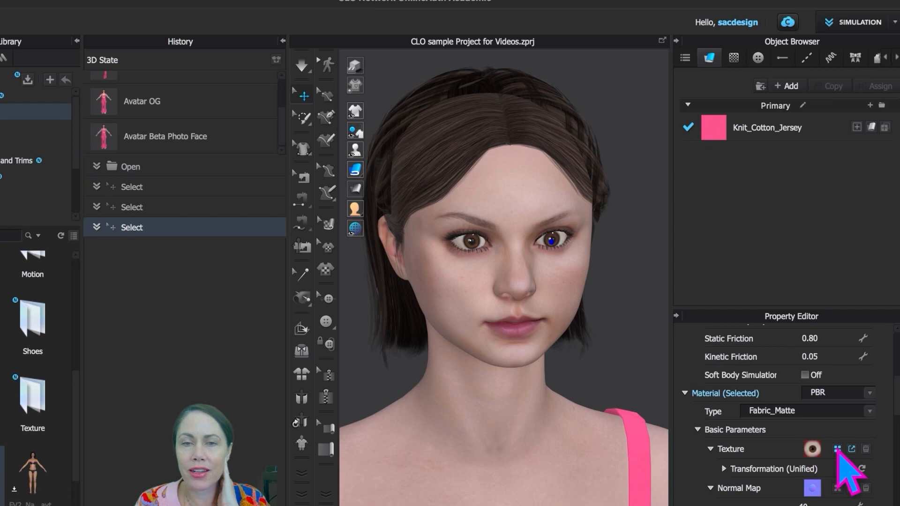
left_click(838, 449)
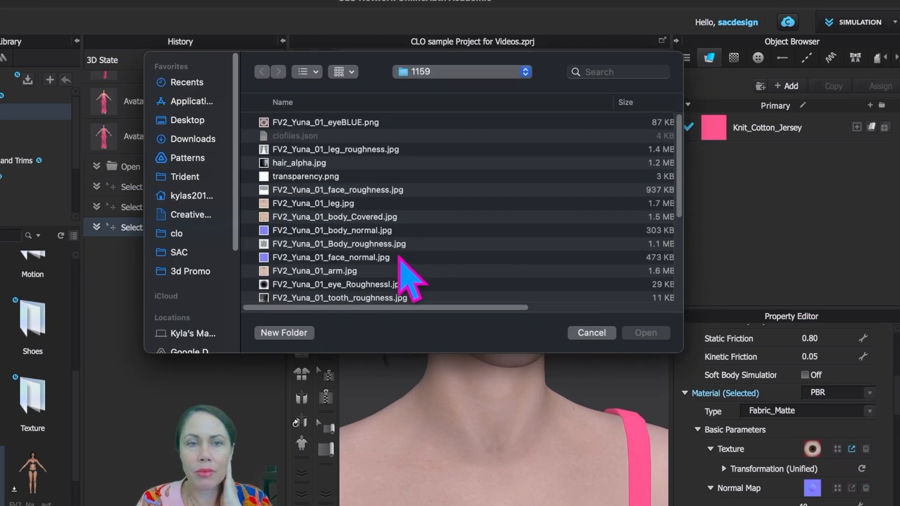
scroll(425, 265, "down", 10)
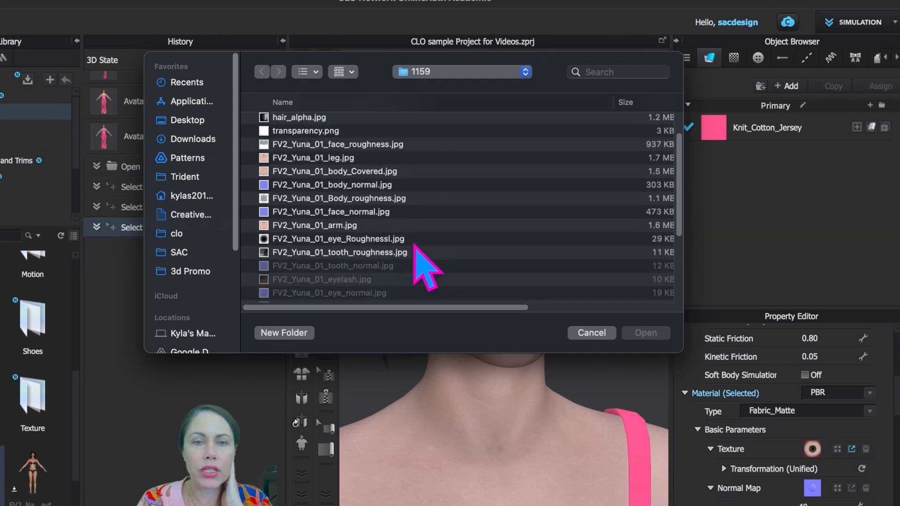
scroll(427, 263, "up", 10)
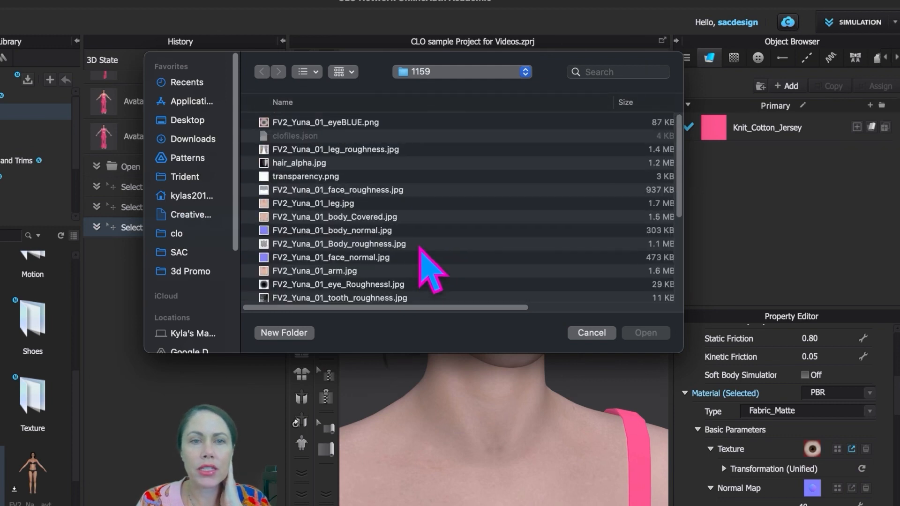
left_click(348, 123)
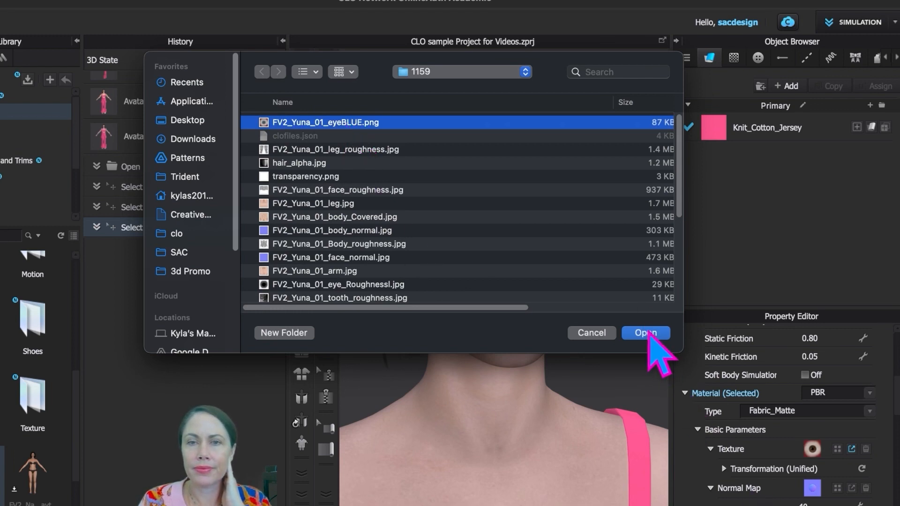
left_click(646, 333)
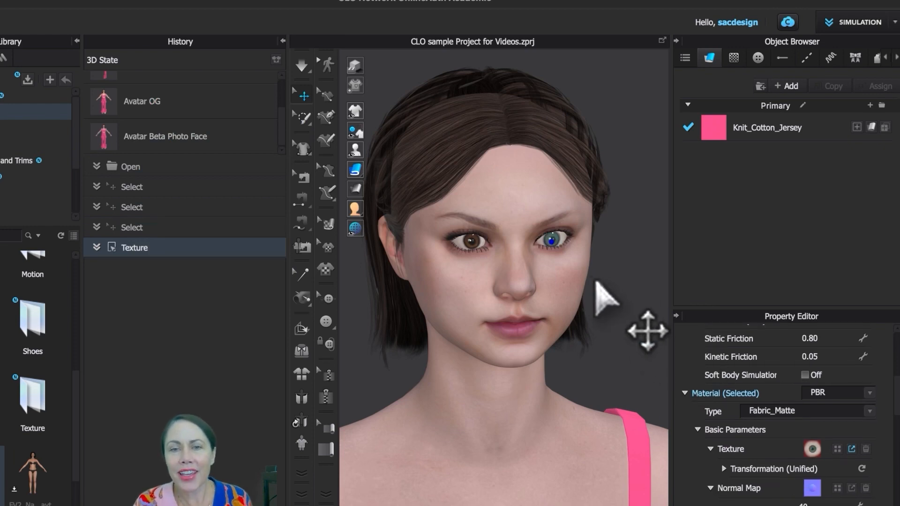
Step: Select the avatar's other, still brown eye and replace its texture with FV2_Yuna_01_eyeBLUE.png
left_click(586, 262)
scroll(549, 256, "up", 5)
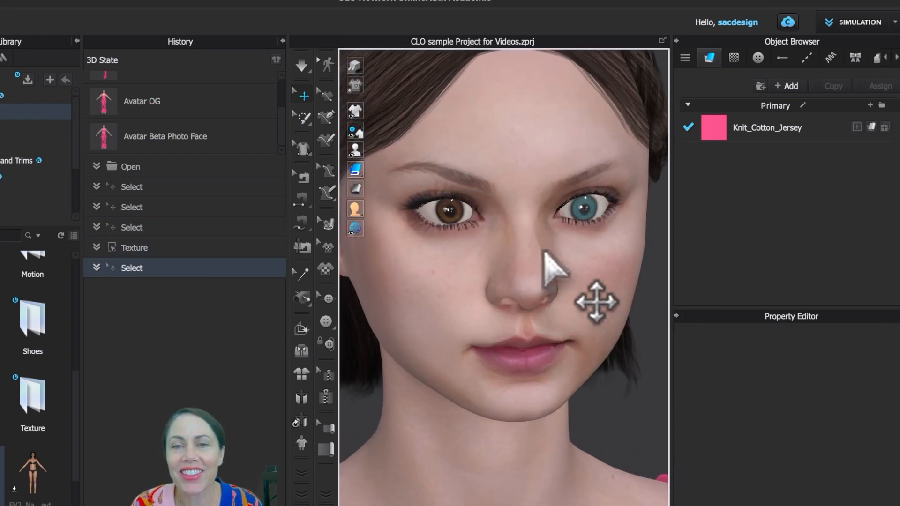
scroll(565, 276, "down", 2)
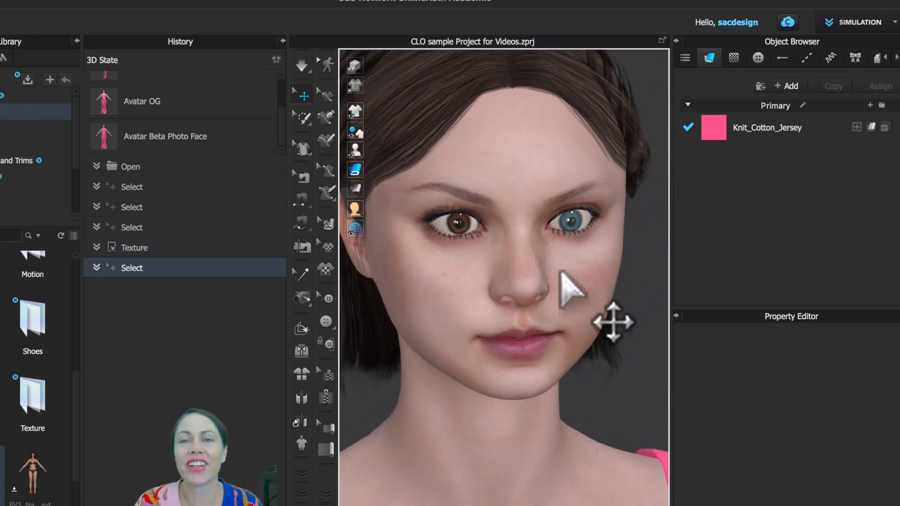
scroll(550, 352, "down", 5)
scroll(544, 347, "up", 5)
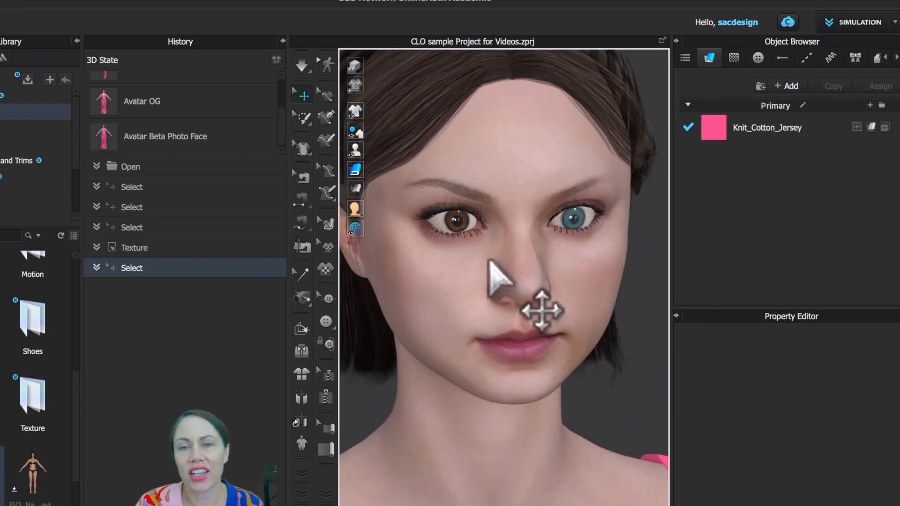
left_click(460, 224)
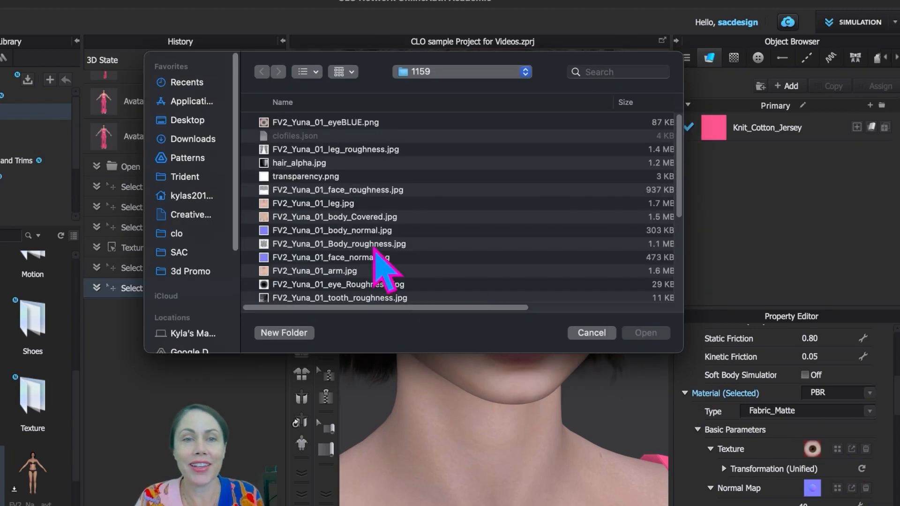
left_click(352, 122)
left_click(643, 332)
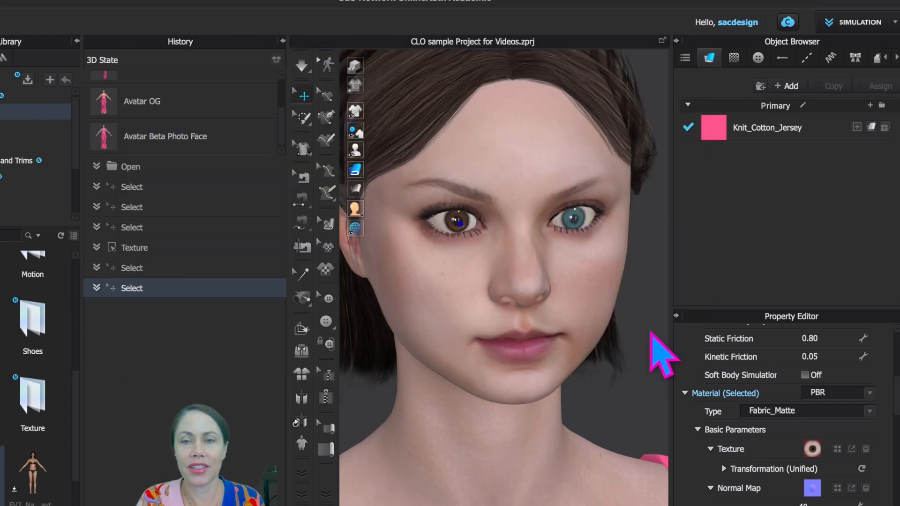
Step: Examine the avatar with its new eye textures from farther away and from the side
scroll(518, 422, "down", 5)
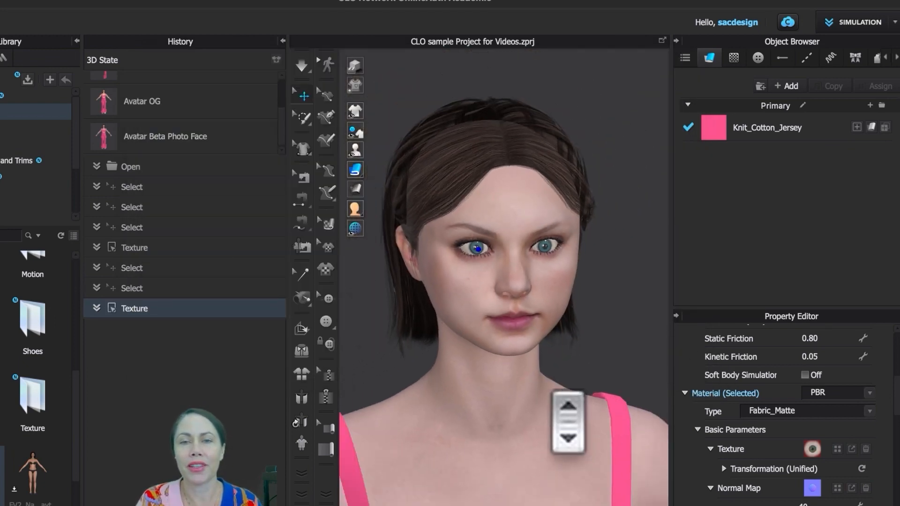
scroll(518, 422, "down", 2)
left_click(547, 314)
right_click_drag(555, 305, 579, 302)
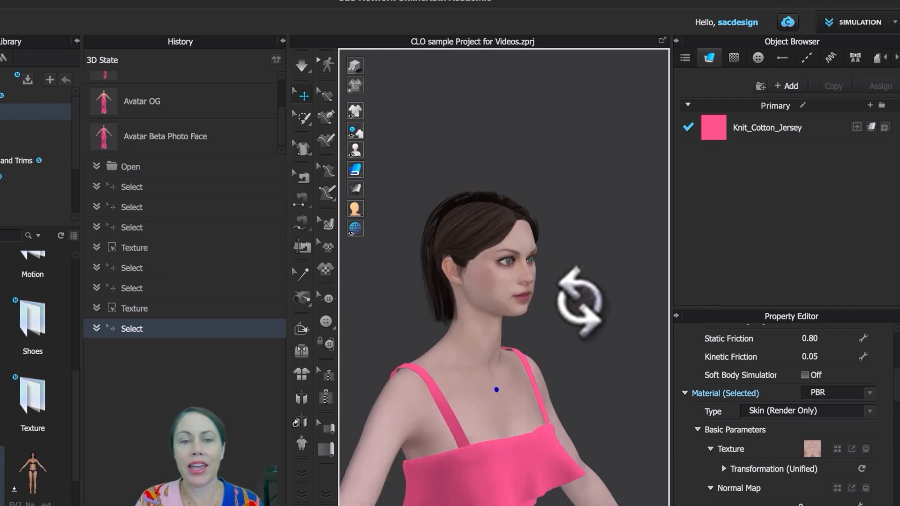